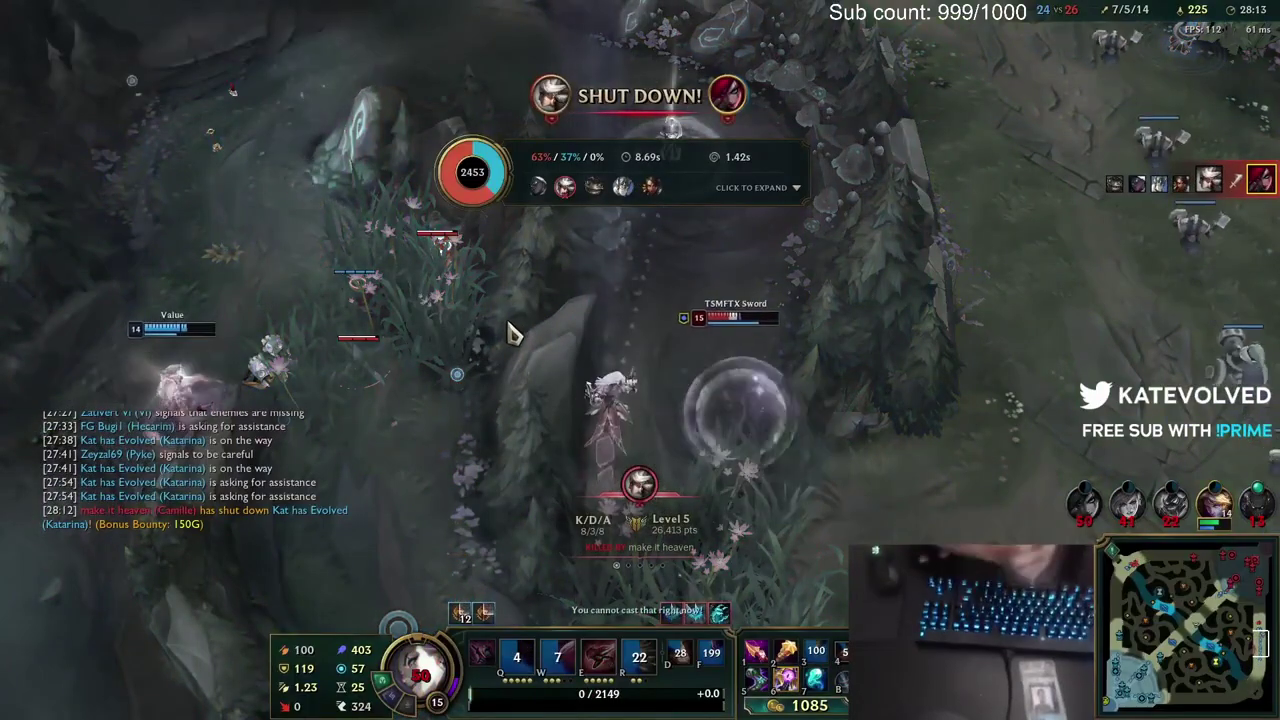
Step: Hold Tab to show the in-game match scoreboard overlay
{"action": "key", "text": "Tab"}
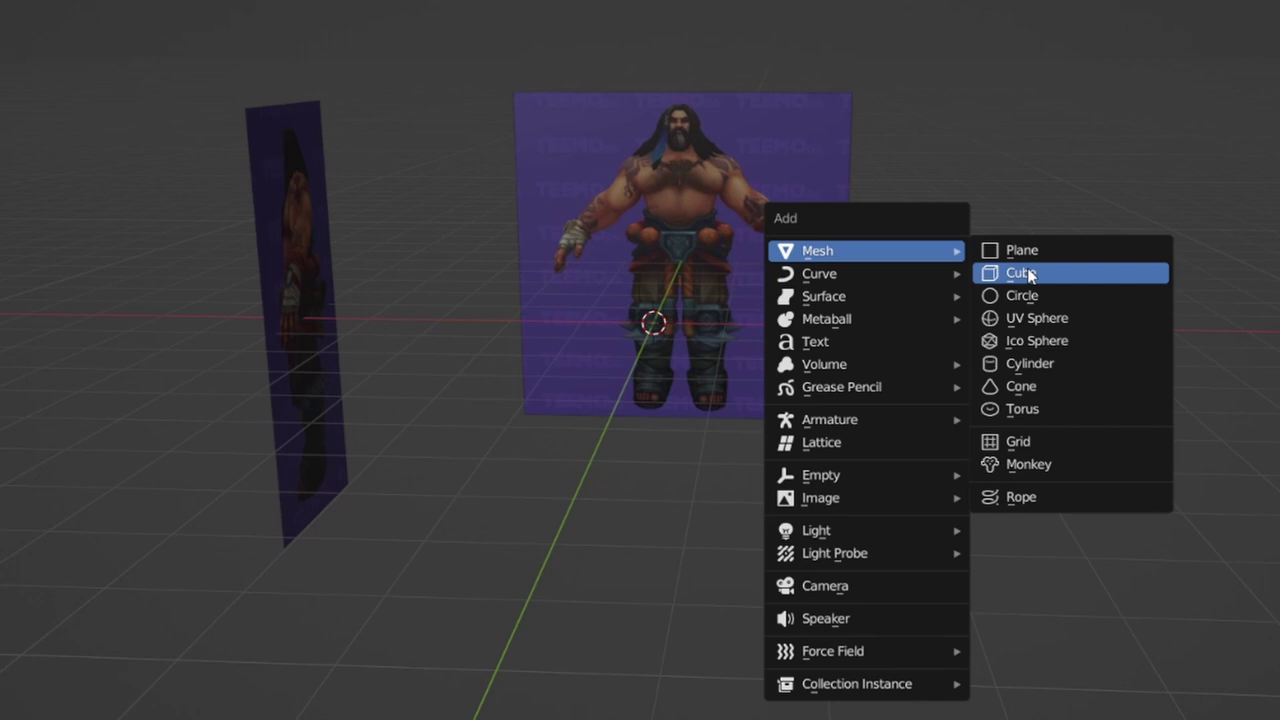
Step: Add a cube mesh as the base for the mirrored, subdivided body blockout
{"action": "left_click", "coordinate": [1028, 272]}
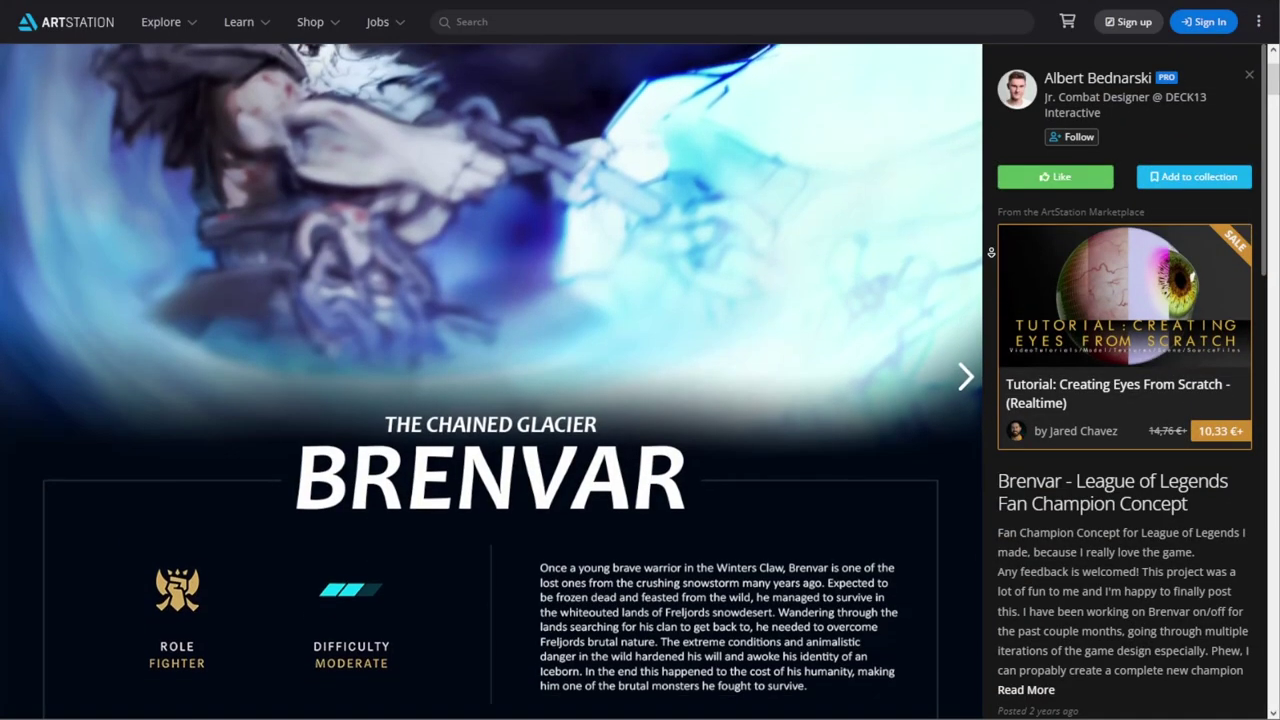
{"action": "scroll", "coordinate": [990, 252], "scroll_direction": "down", "scroll_amount": 10}
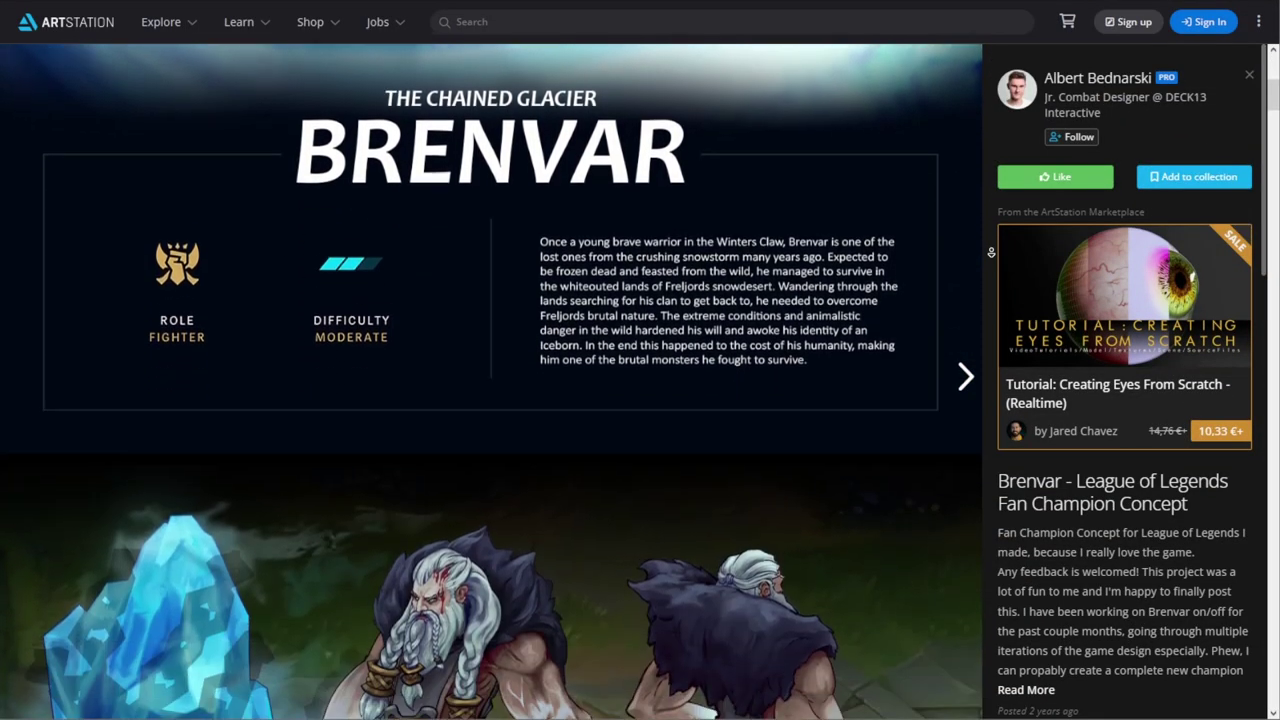
{"action": "scroll", "coordinate": [990, 252], "scroll_direction": "down", "scroll_amount": 10}
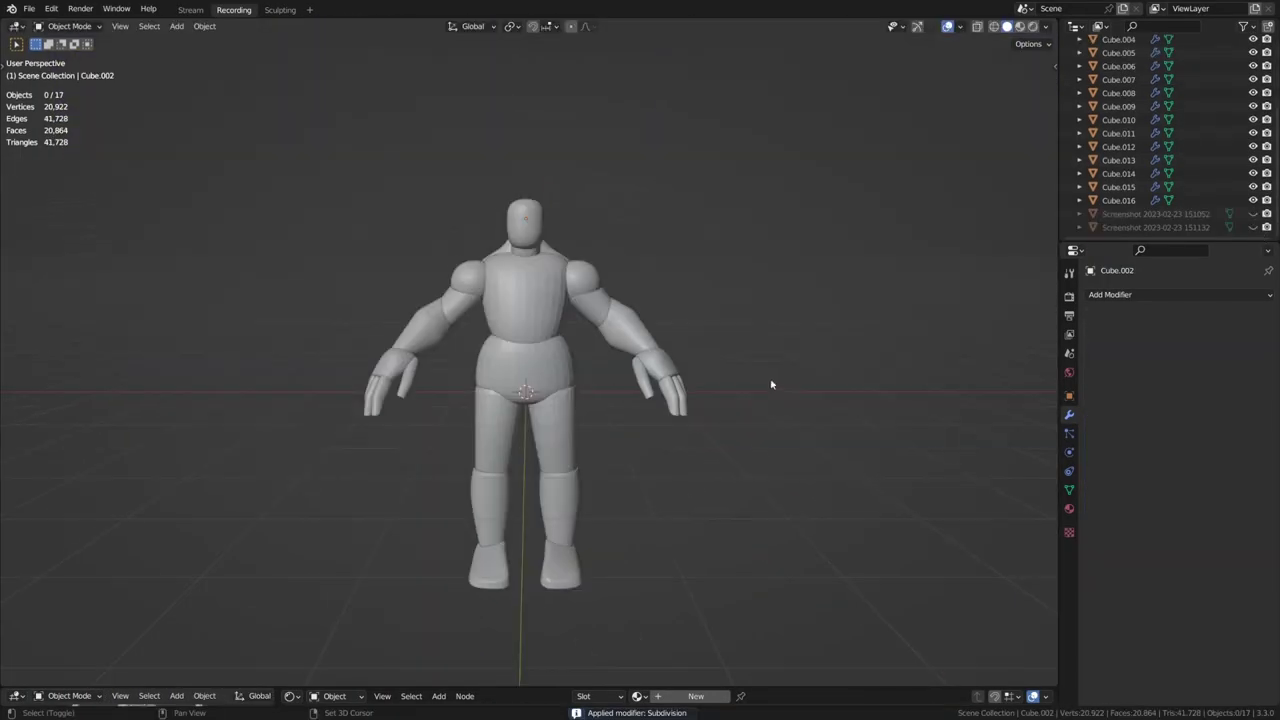
Step: Select a finger piece and lower the hand's Remesh voxel size to 0.018 m
{"action": "middle_click_drag", "start_coordinate": [769, 383], "coordinate": [663, 363]}
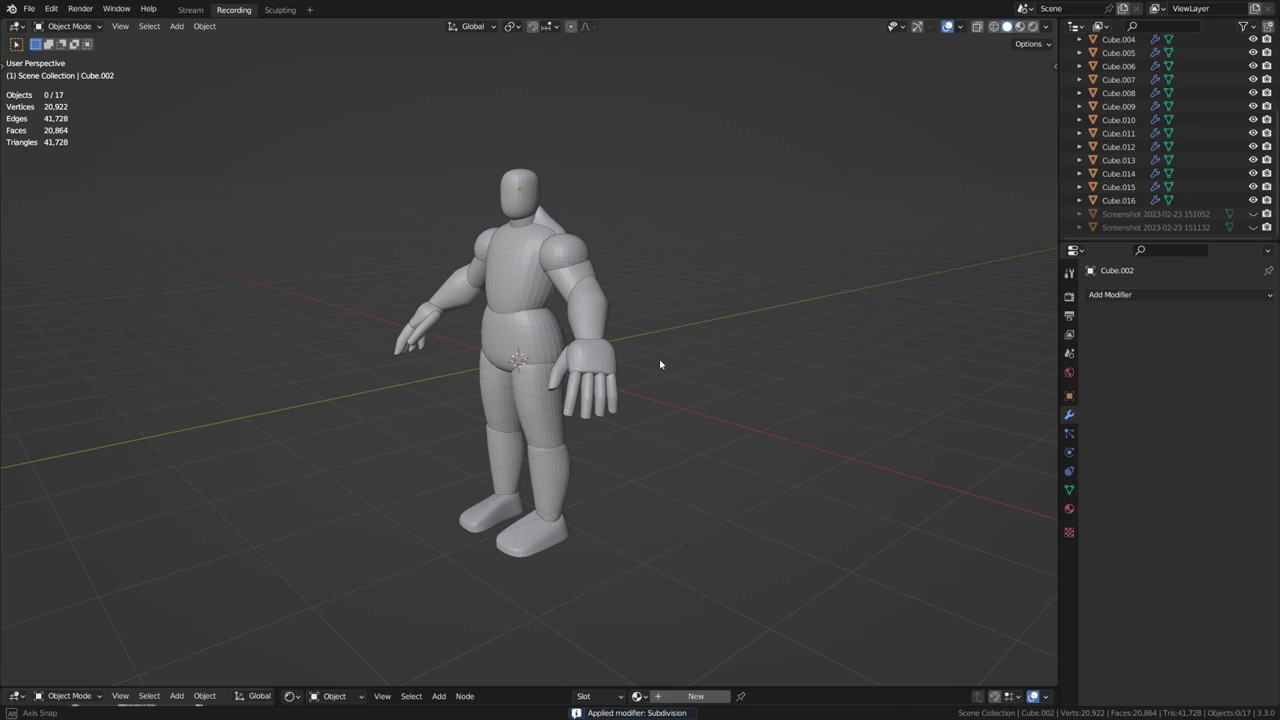
{"action": "scroll", "coordinate": [663, 363], "scroll_direction": "up", "scroll_amount": 2}
{"action": "left_click", "coordinate": [620, 413]}
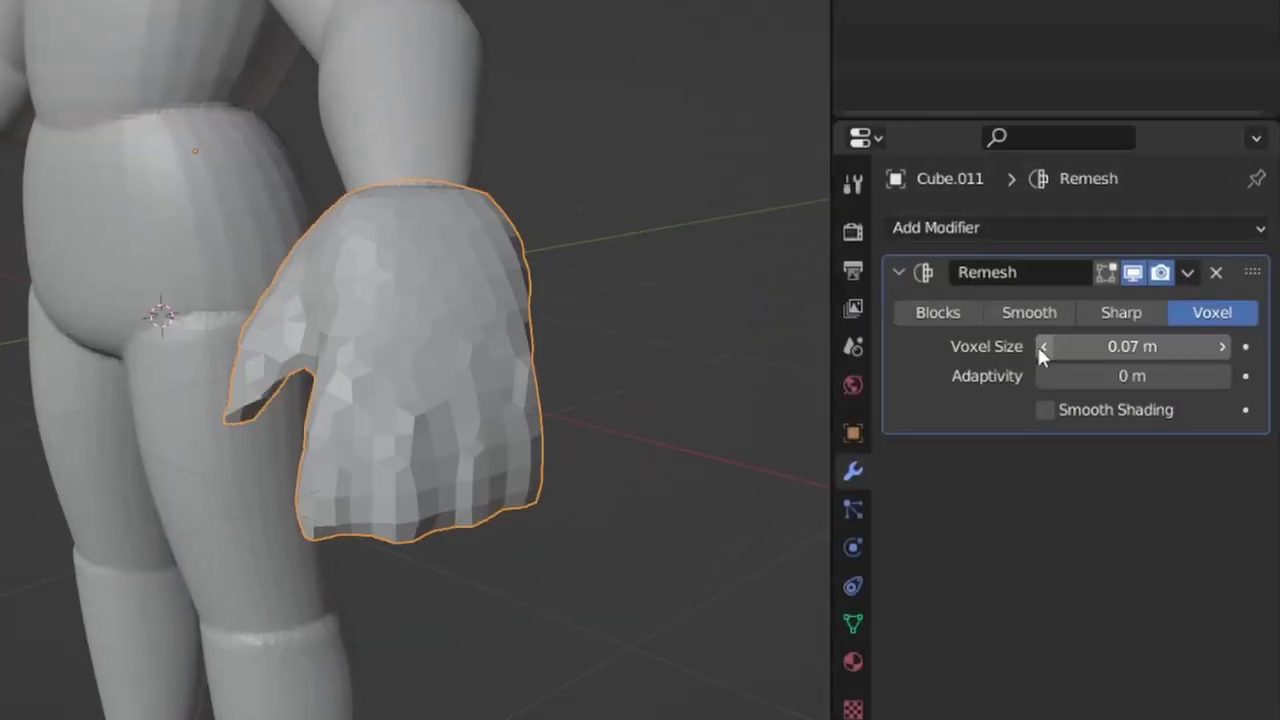
{"action": "mouse_move", "coordinate": [1036, 345]}
{"action": "left_mouse_down"}
{"action": "mouse_move", "coordinate": [1000, 345]}
{"action": "mouse_move", "coordinate": [1030, 345]}
{"action": "left_mouse_up"}
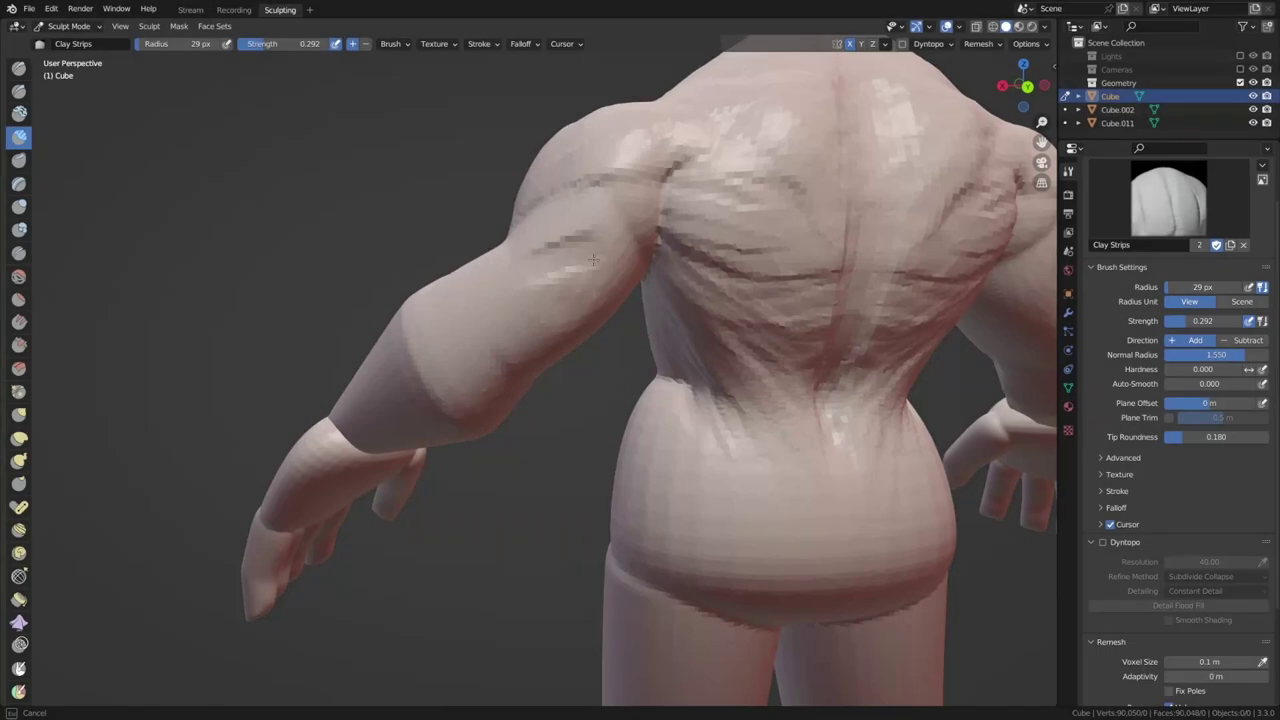
Step: Sculpt Clay Strips strokes onto the body to build muscle detail
{"action": "middle_click_drag", "start_coordinate": [540, 360], "coordinate": [462, 386]}
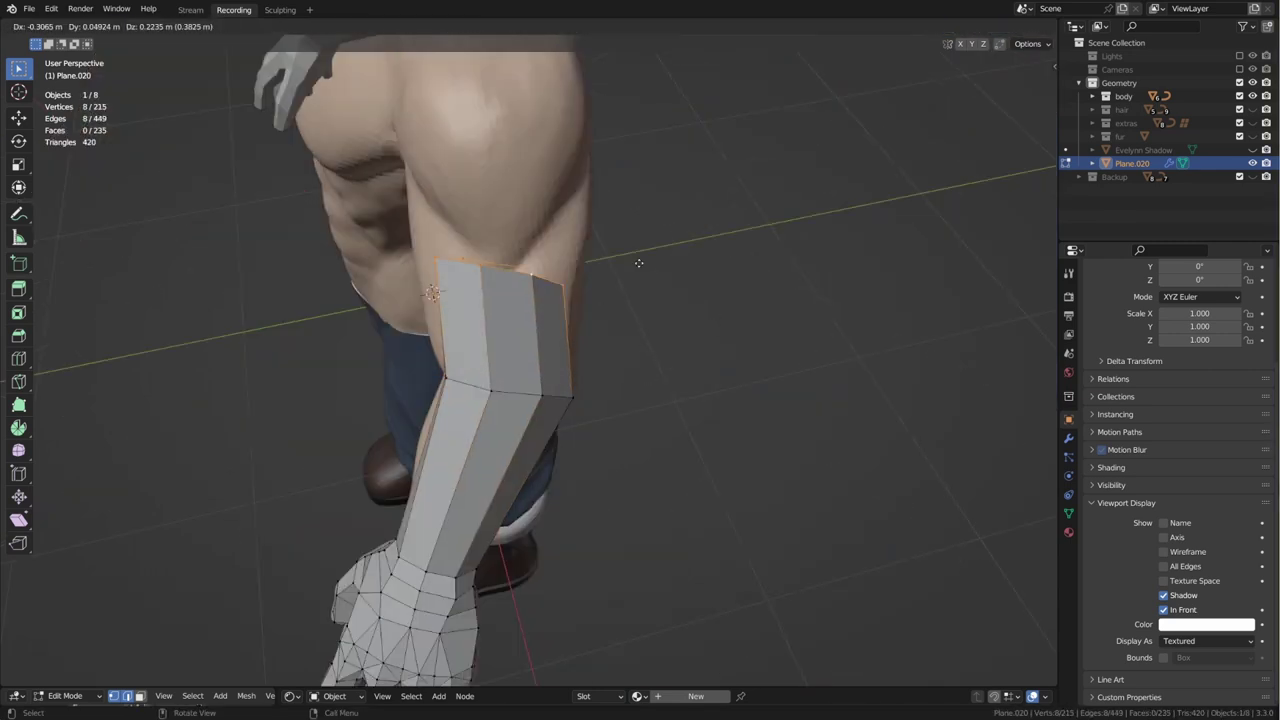
Step: Extrude a new edge ring down the forearm and rotate it to fit
{"action": "left_click", "coordinate": [657, 285]}
{"action": "key", "text": "r"}
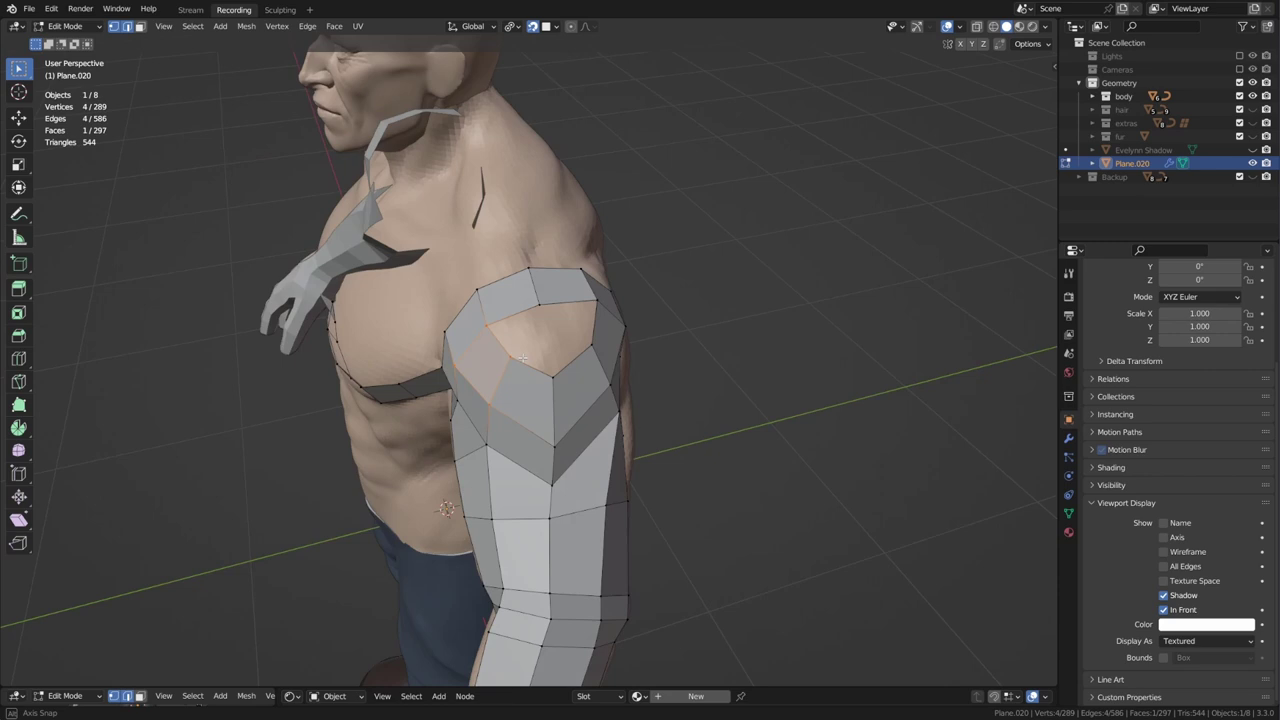
{"action": "middle_click_drag", "start_coordinate": [585, 398], "coordinate": [538, 402]}
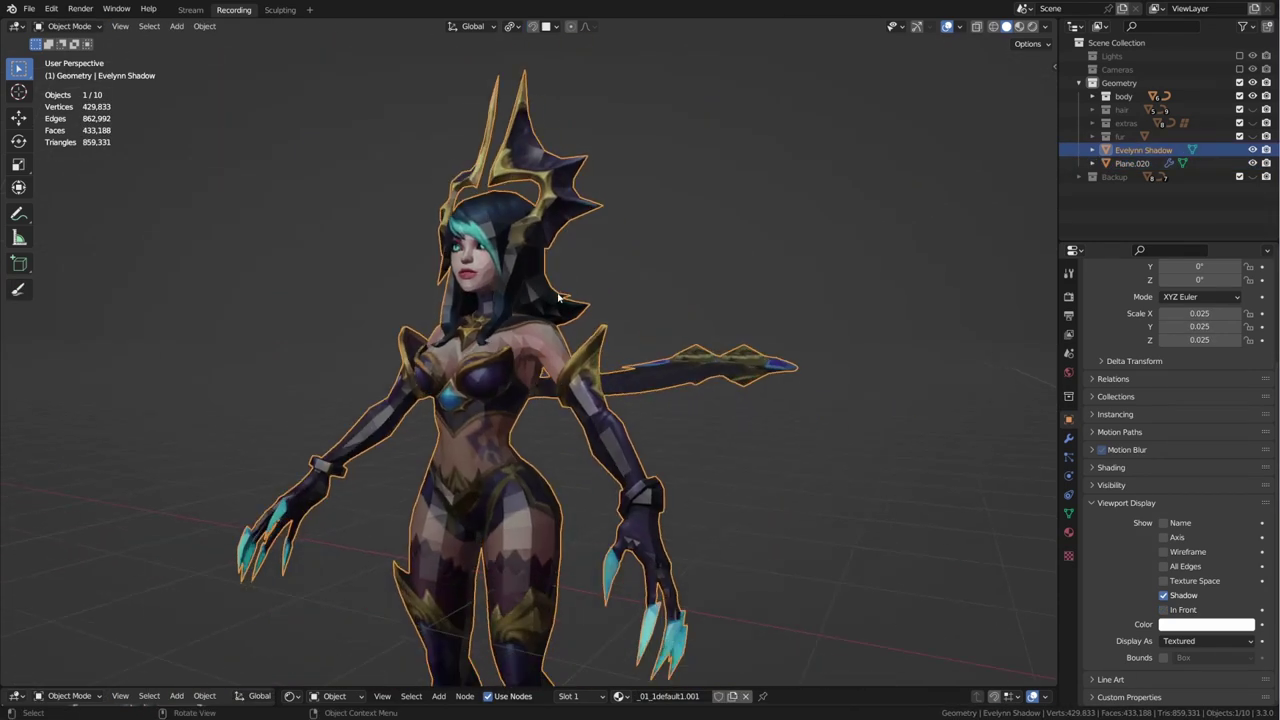
{"action": "scroll", "coordinate": [558, 298], "scroll_direction": "down", "scroll_amount": 5}
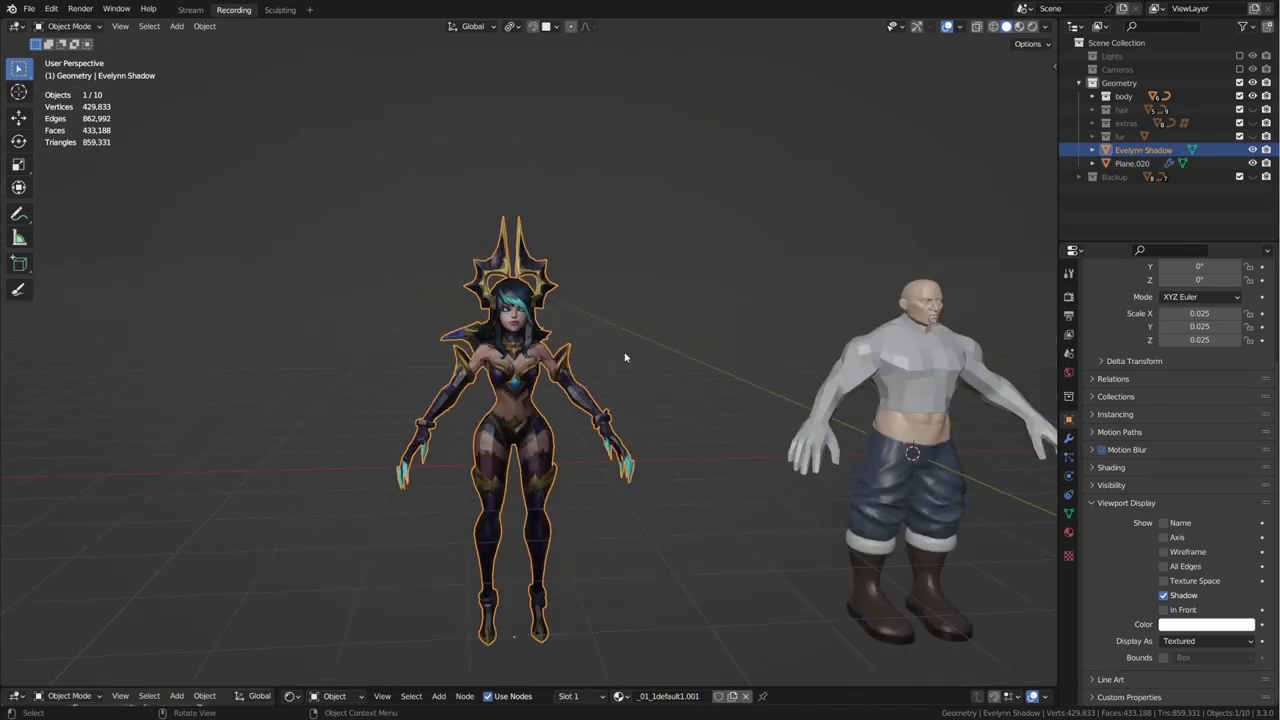
Step: Deselect the Evelynn model and move her selected hair out of the way
{"action": "middle_click_drag", "start_coordinate": [623, 357], "coordinate": [597, 321]}
{"action": "left_click", "coordinate": [597, 321]}
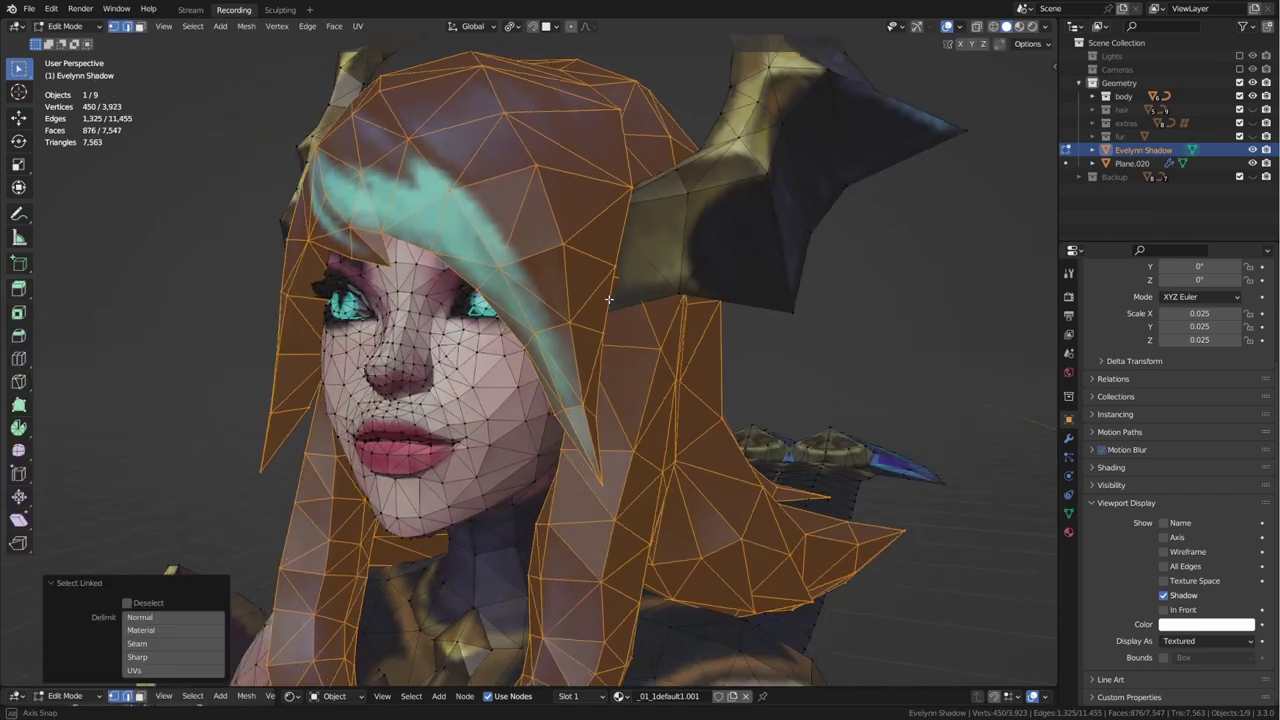
{"action": "key", "text": "g"}
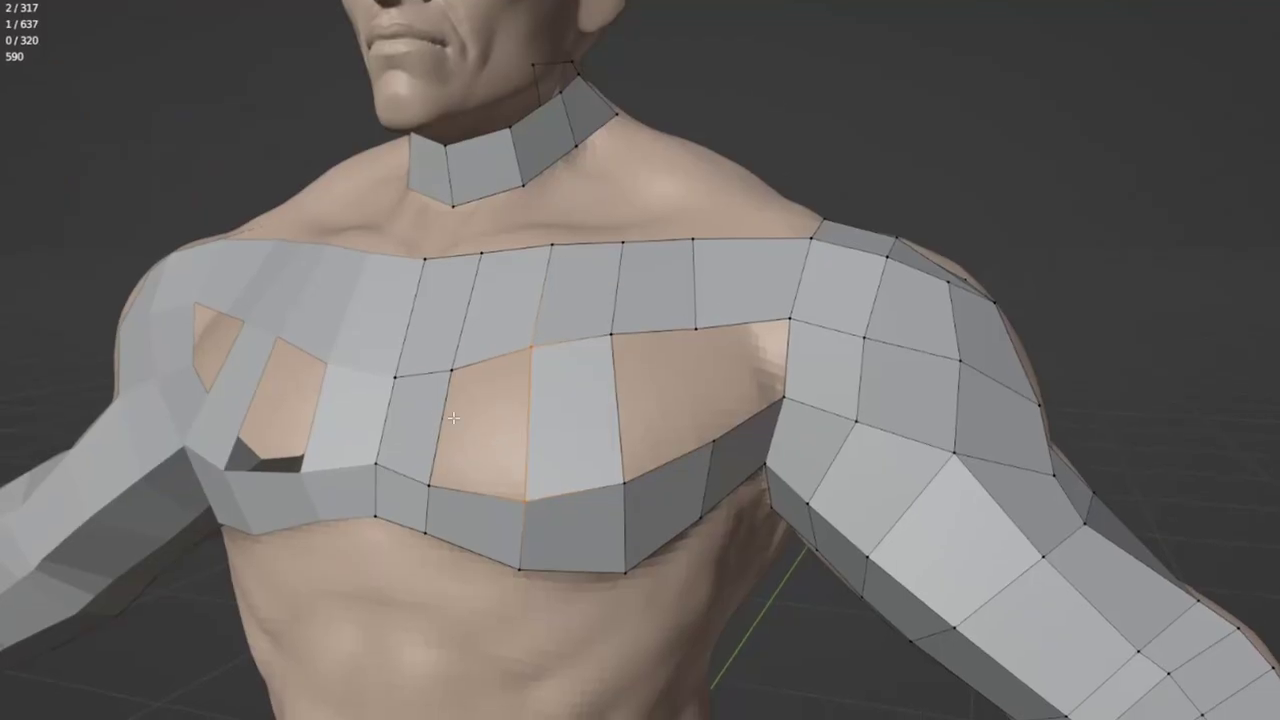
Step: Fill the chest gap with a new face and check the back of the torso
{"action": "key", "text": "f"}
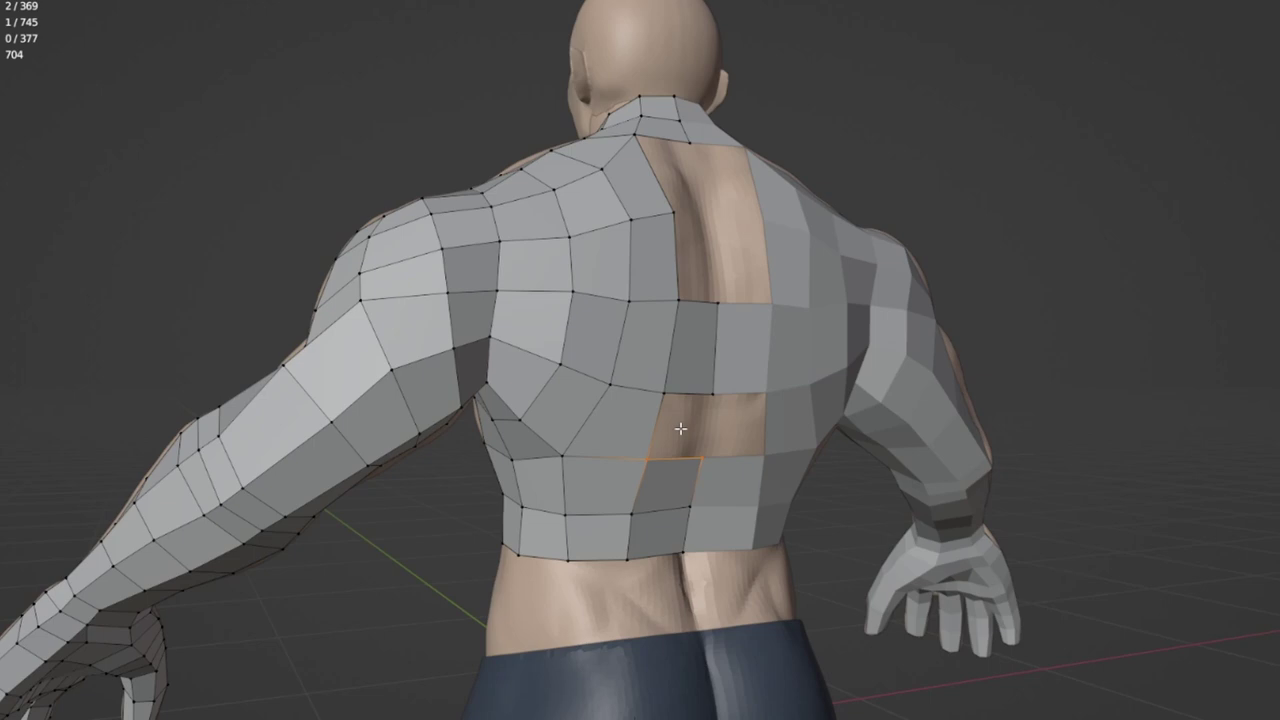
{"action": "middle_click_drag", "start_coordinate": [677, 423], "coordinate": [669, 343]}
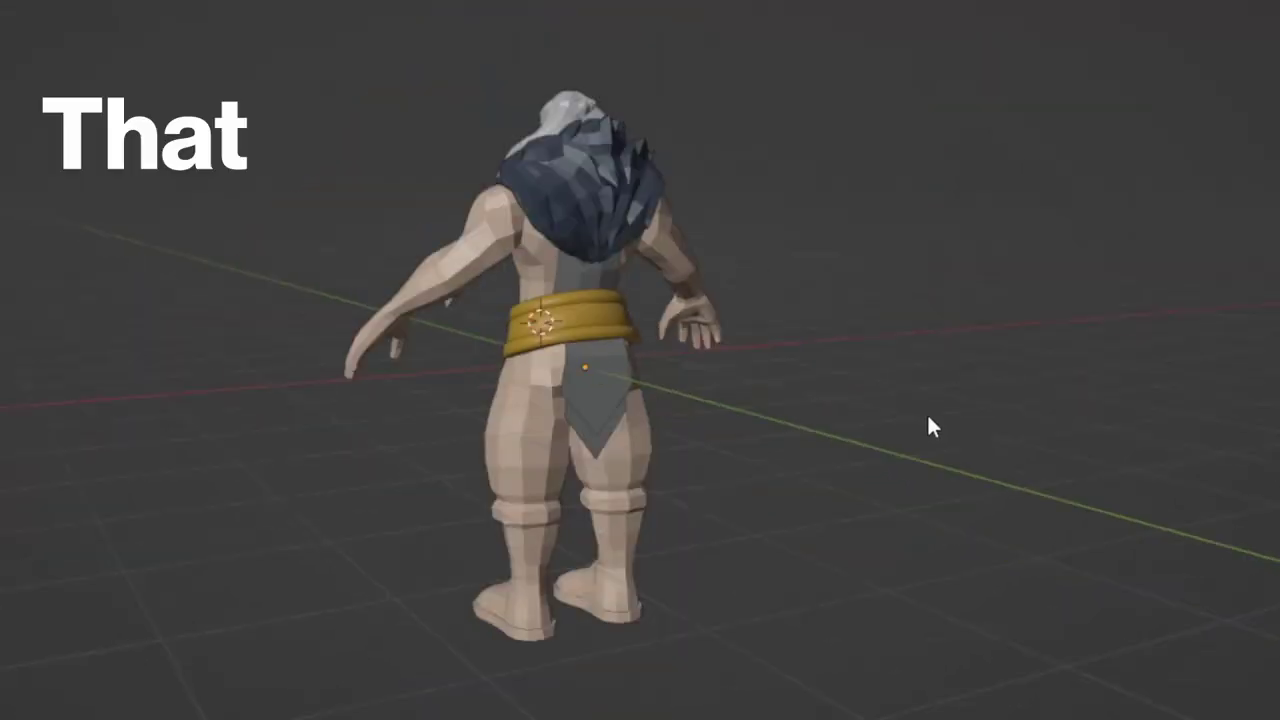
{"action": "middle_click_drag", "start_coordinate": [931, 423], "coordinate": [943, 393]}
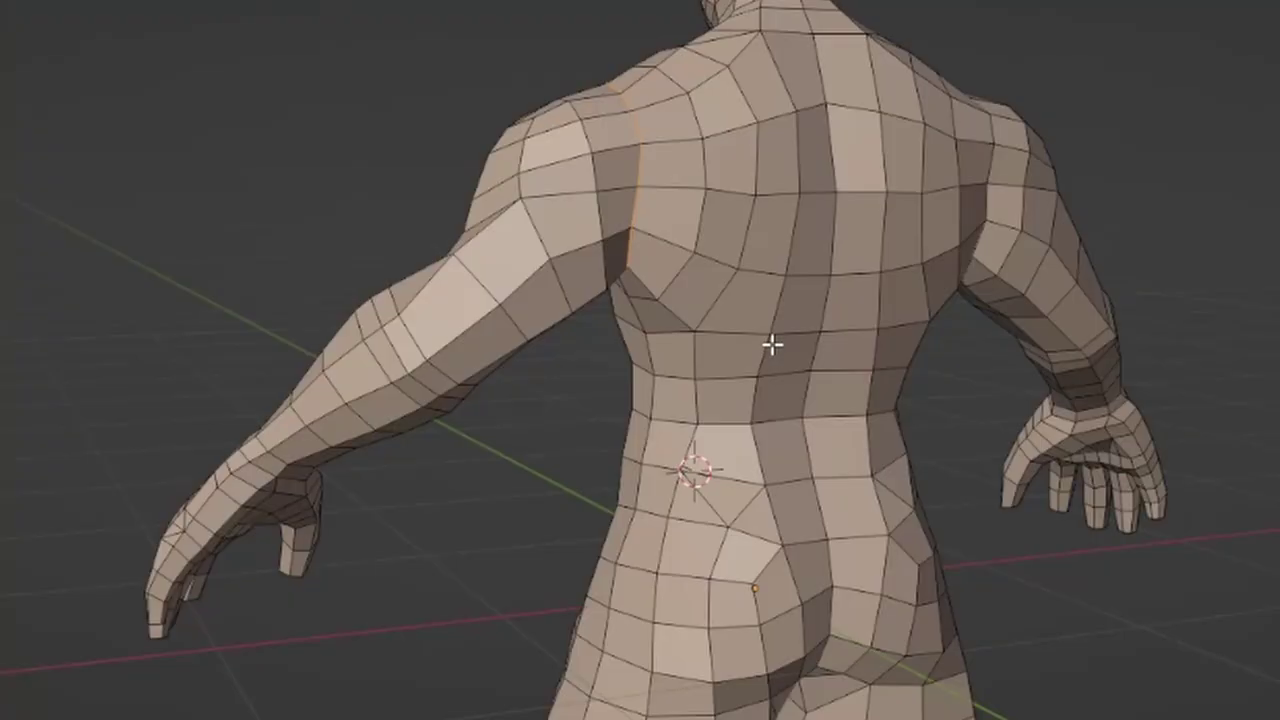
Step: Unwrap the boot mesh into UV islands
{"action": "key", "text": "u"}
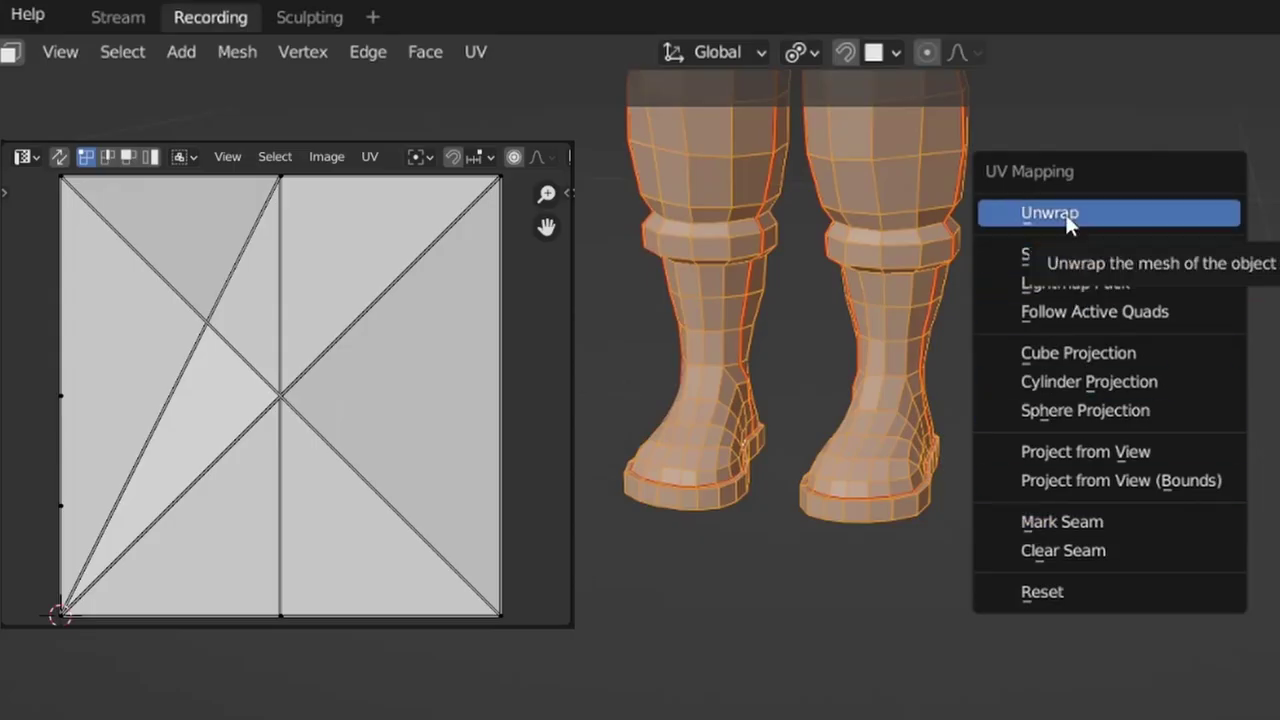
{"action": "left_click", "coordinate": [1068, 222]}
{"action": "scroll", "coordinate": [350, 388], "scroll_direction": "down", "scroll_amount": 3}
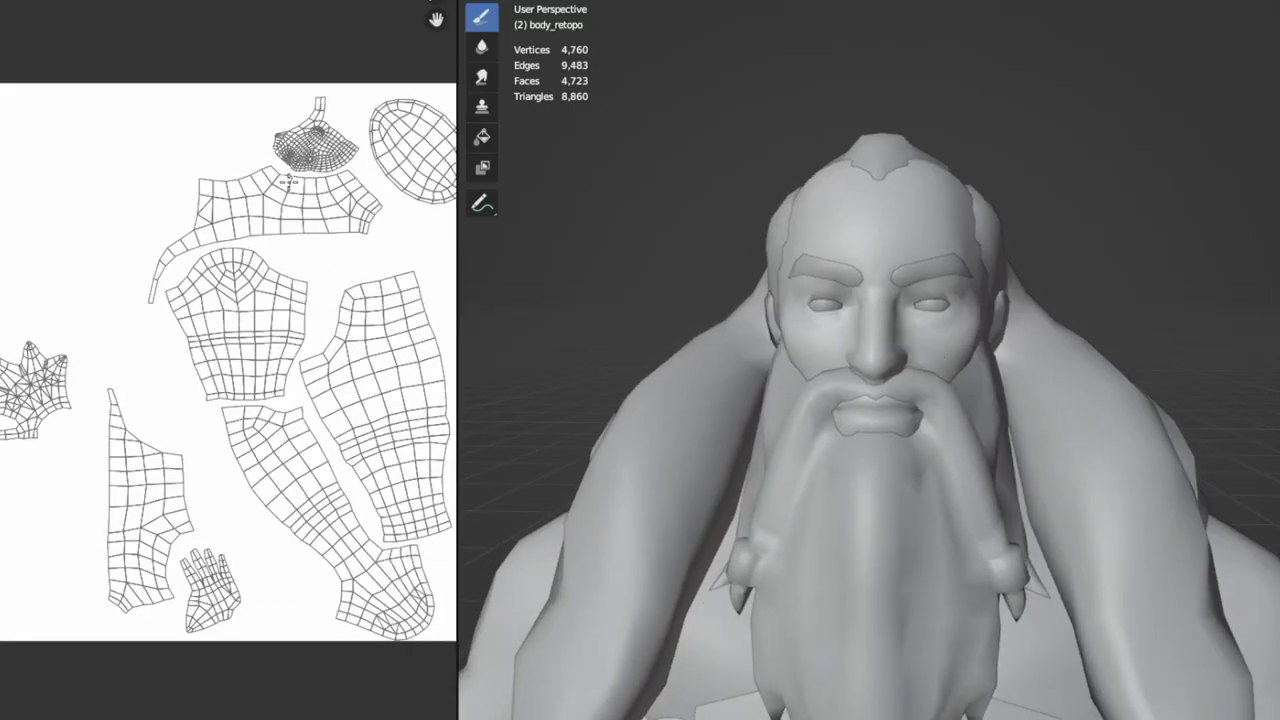
Step: Paint a red test stroke on the chest UV island
{"action": "scroll", "coordinate": [287, 335], "scroll_direction": "down", "scroll_amount": 3}
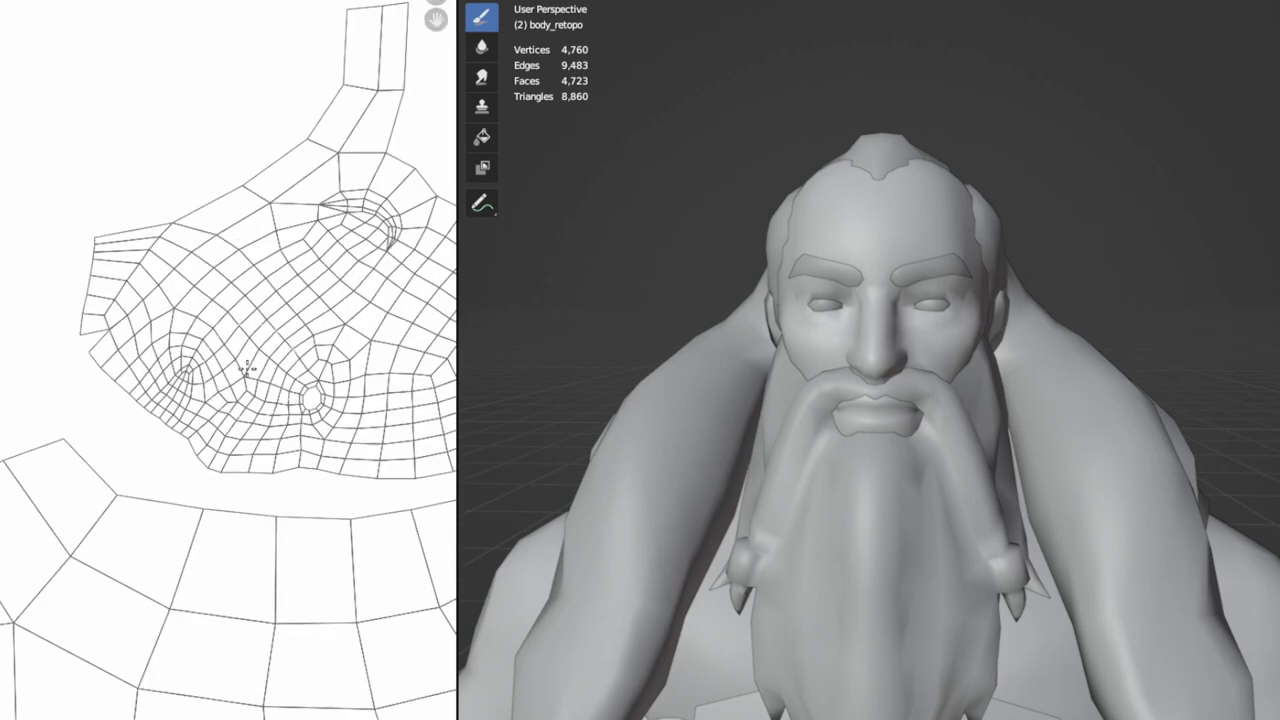
{"action": "scroll", "coordinate": [120, 370], "scroll_direction": "up", "scroll_amount": 2}
{"action": "left_click_drag", "start_coordinate": [92, 345], "coordinate": [68, 385]}
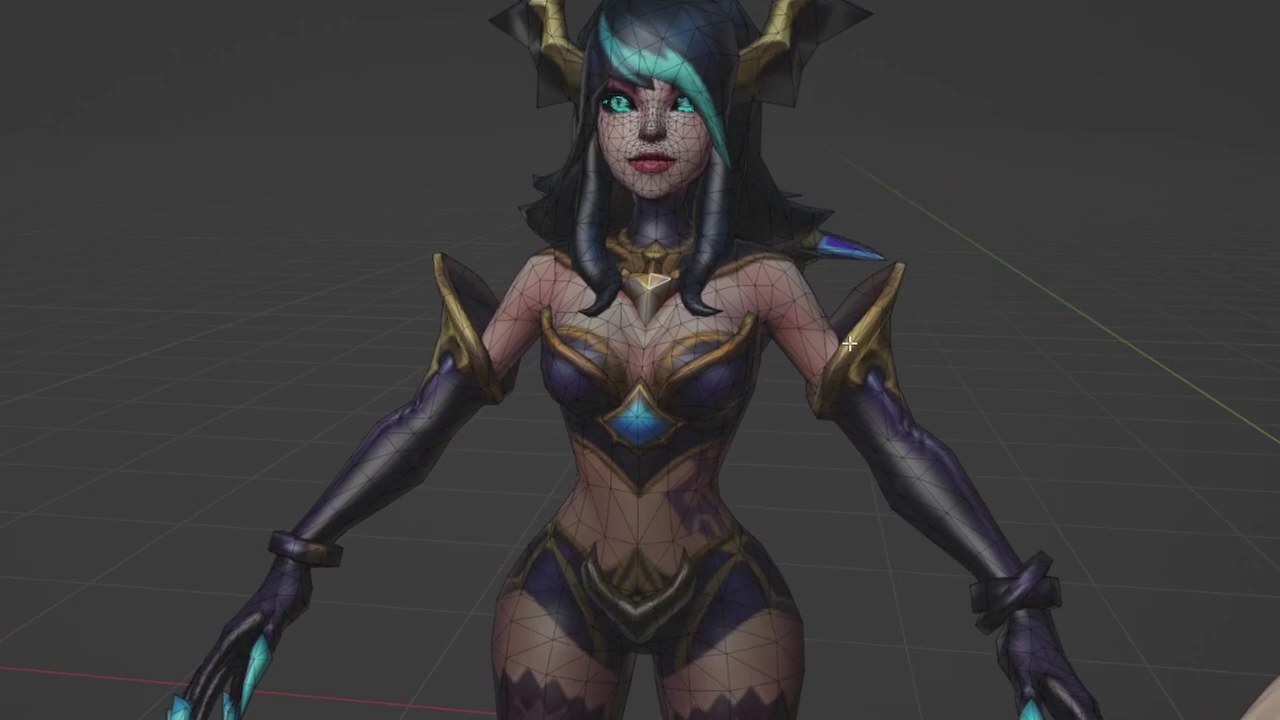
Step: Move the left eye's UV island up-right and enlarge it, then centre the Preferences window
{"action": "middle_click_drag", "start_coordinate": [848, 343], "coordinate": [743, 271]}
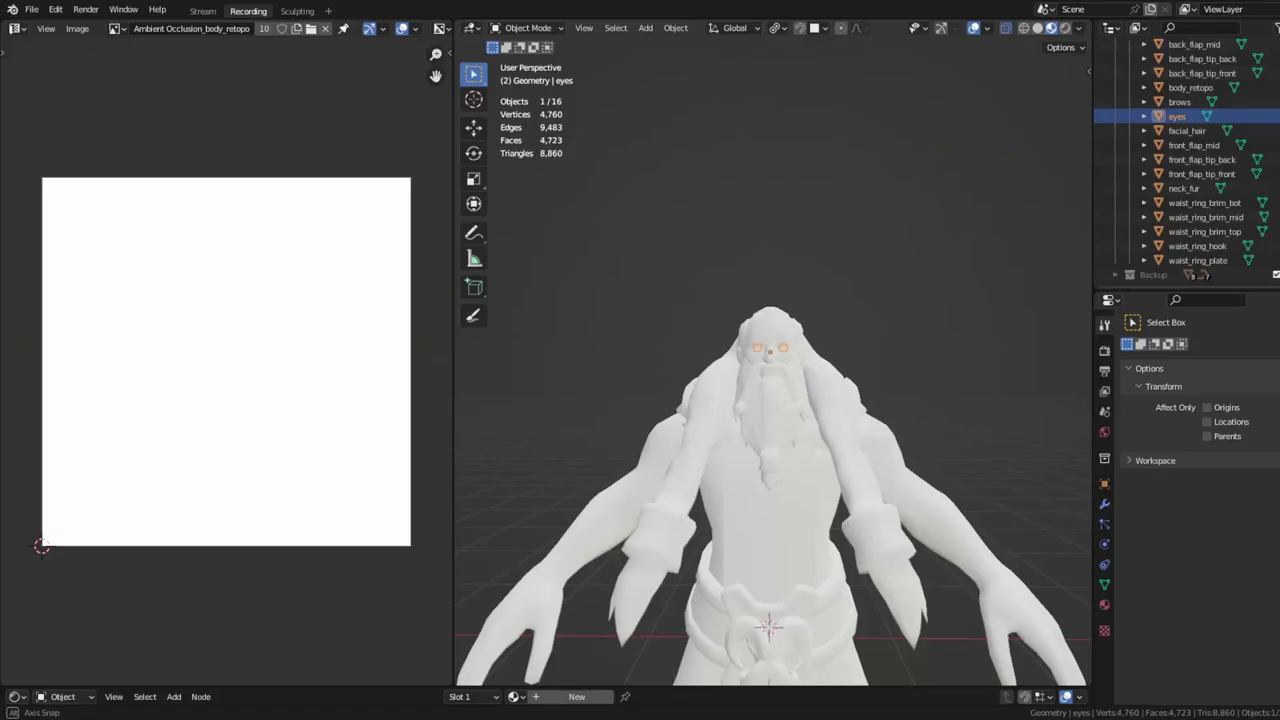
{"action": "scroll", "coordinate": [812, 369], "scroll_direction": "up", "scroll_amount": 5}
{"action": "middle_click_drag", "start_coordinate": [812, 369], "coordinate": [820, 368]}
{"action": "key", "text": "Tab"}
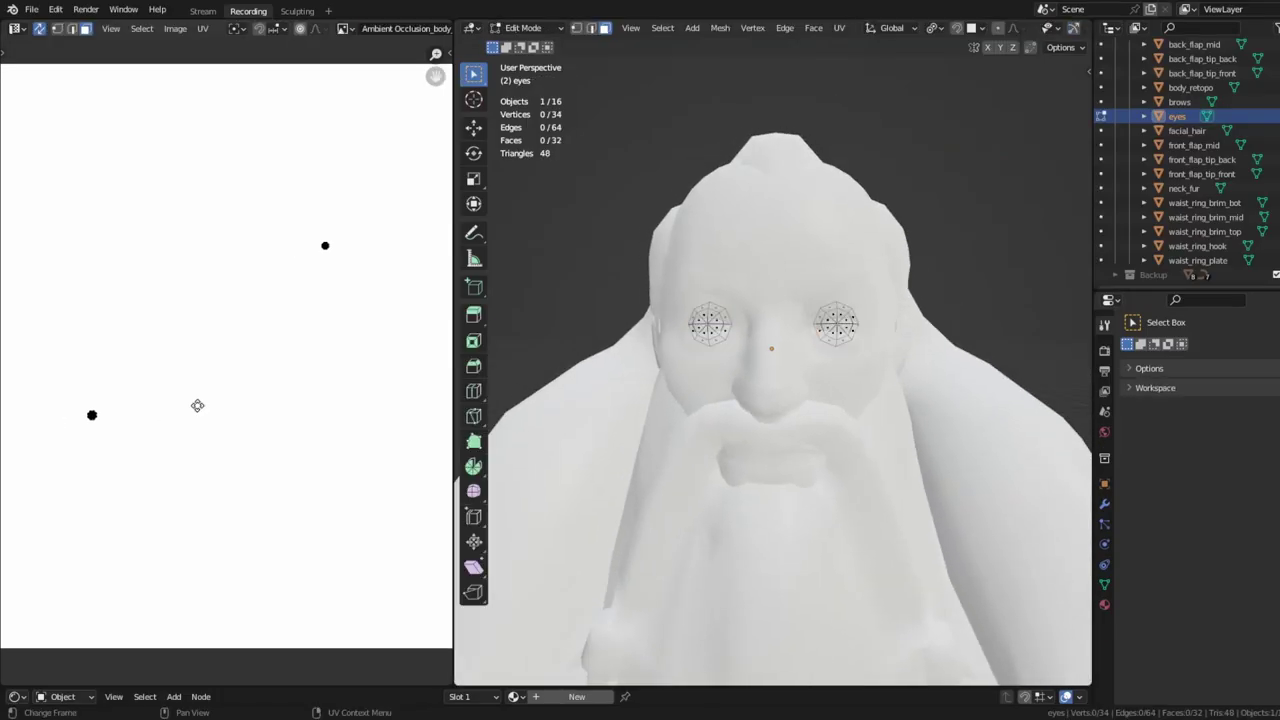
{"action": "key", "text": "l"}
{"action": "key", "text": "g"}
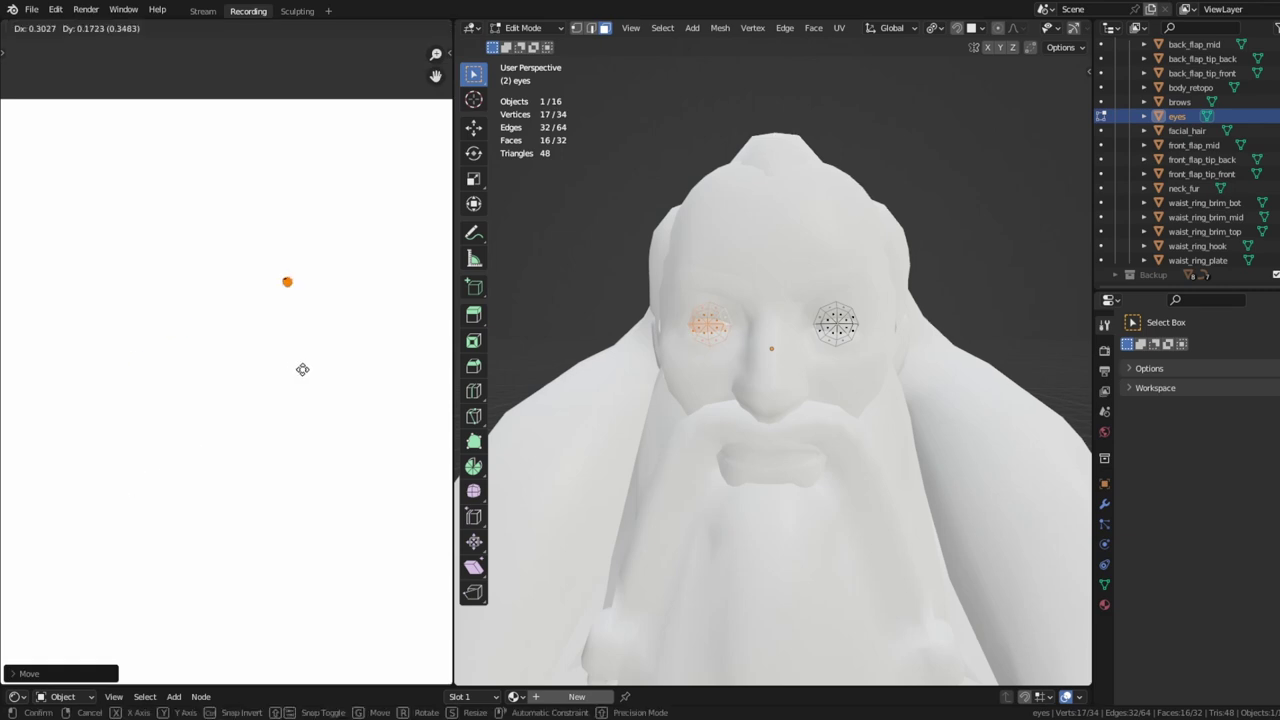
{"action": "key", "text": "s"}
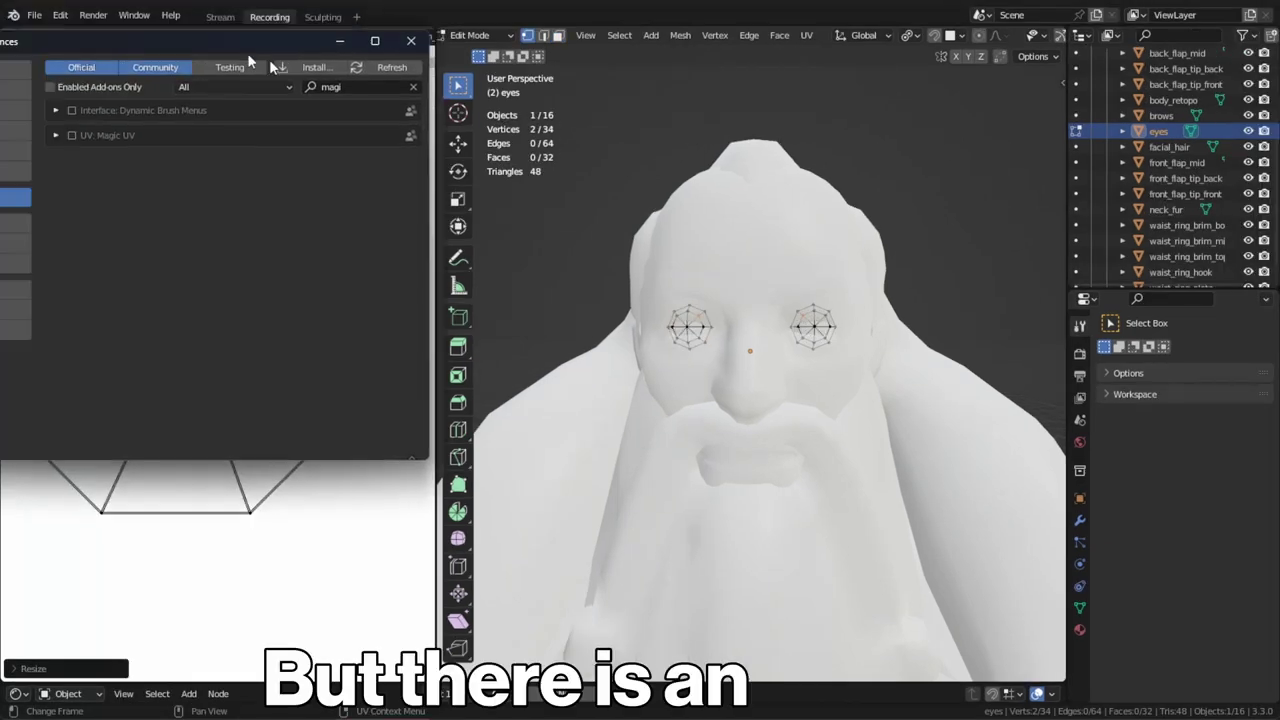
{"action": "left_click_drag", "start_coordinate": [209, 46], "coordinate": [586, 148]}
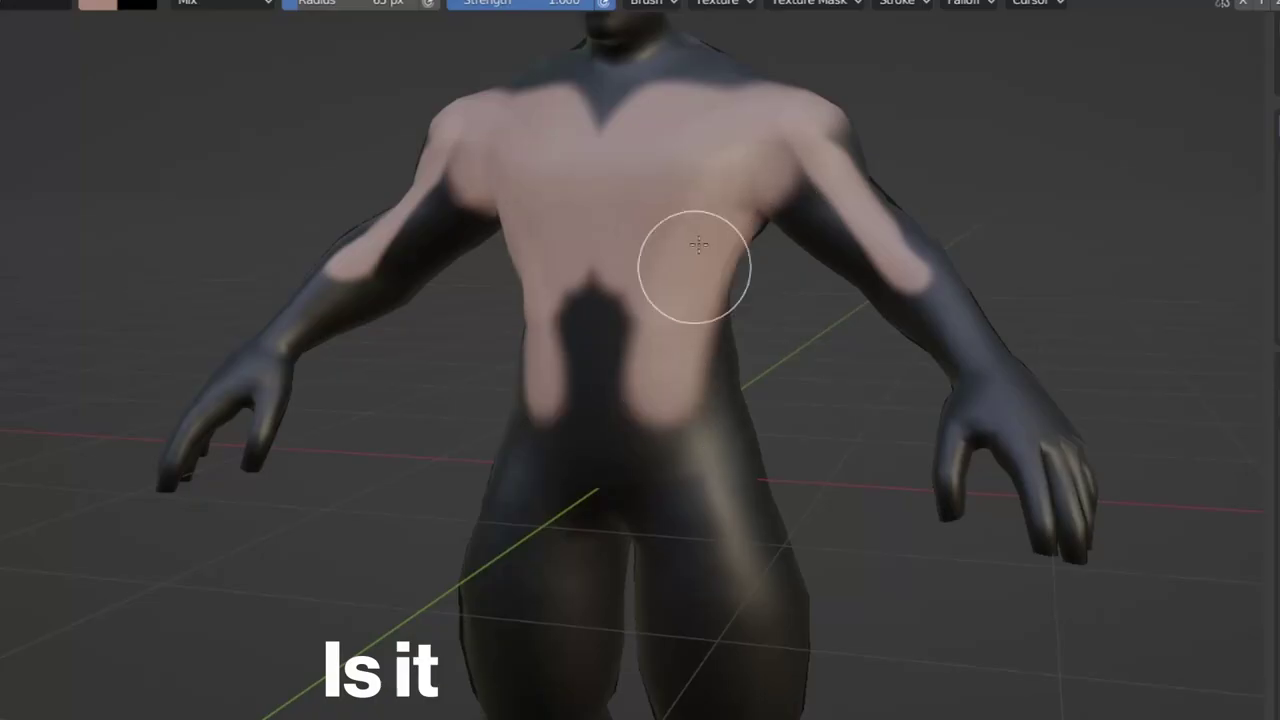
Step: Paint skin colour down the belly, up the chest and along the torso's side
{"action": "mouse_move", "coordinate": [691, 263]}
{"action": "left_mouse_down"}
{"action": "mouse_move", "coordinate": [621, 327]}
{"action": "mouse_move", "coordinate": [603, 400]}
{"action": "left_mouse_up"}
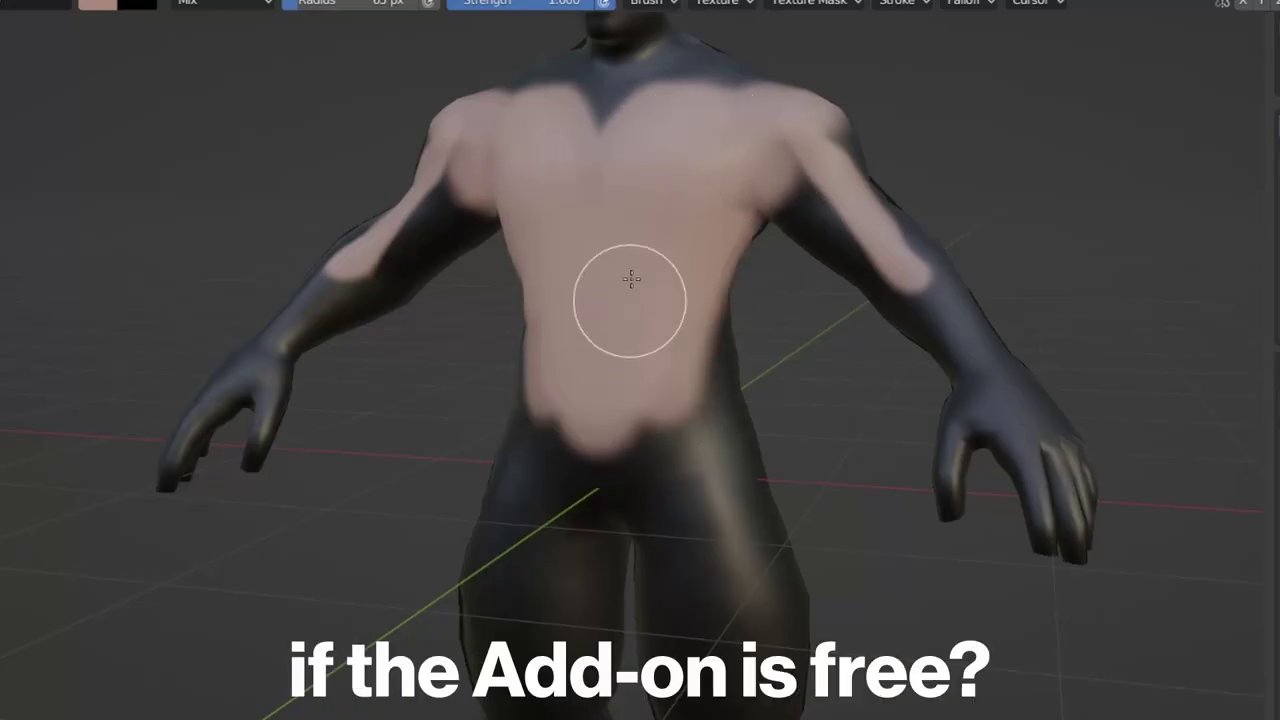
{"action": "left_click_drag", "start_coordinate": [630, 279], "coordinate": [608, 194]}
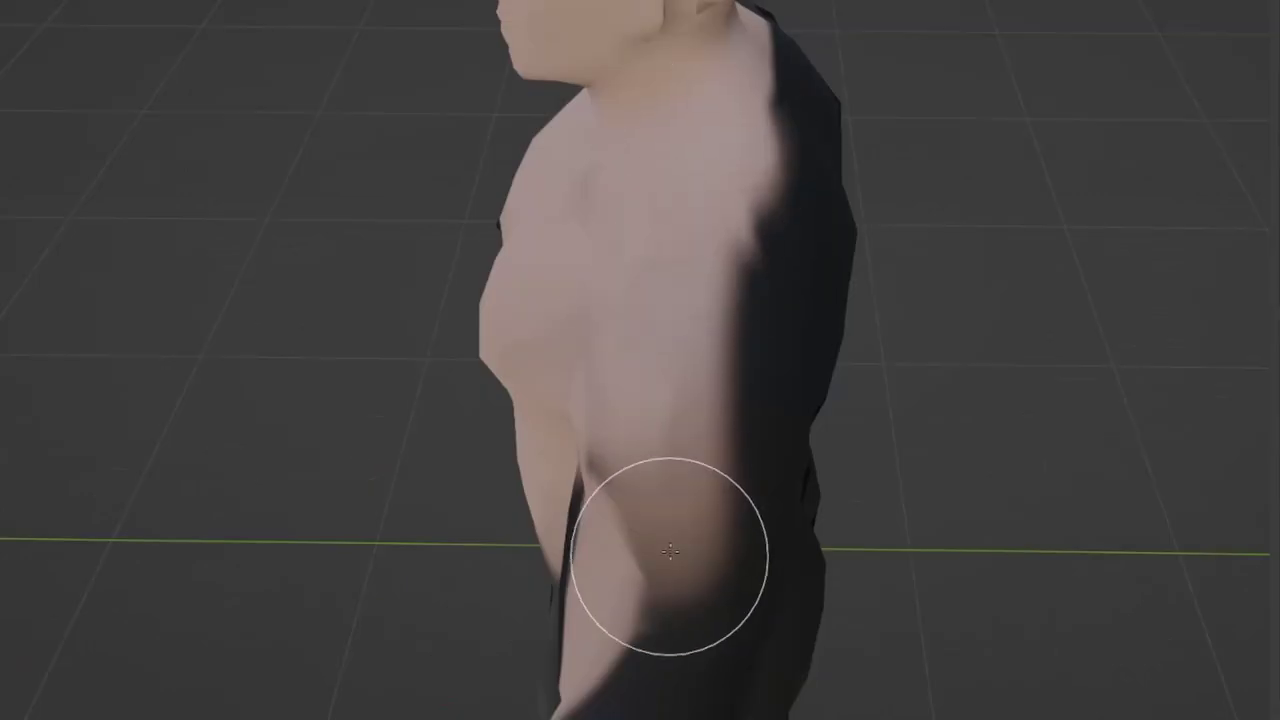
{"action": "mouse_move", "coordinate": [668, 551]}
{"action": "left_mouse_down"}
{"action": "mouse_move", "coordinate": [698, 185]}
{"action": "mouse_move", "coordinate": [719, 456]}
{"action": "mouse_move", "coordinate": [574, 240]}
{"action": "left_mouse_up"}
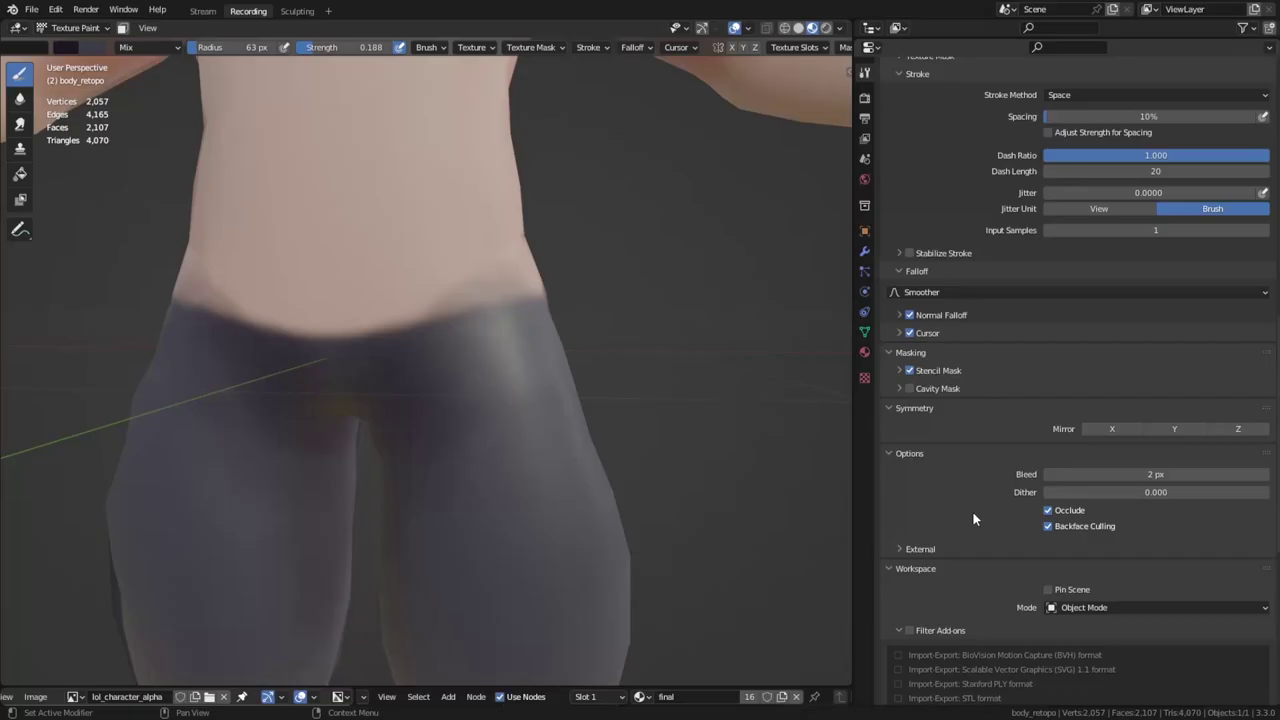
Step: Expand the brush's Texture and Texture Mask settings
{"action": "scroll", "coordinate": [972, 511], "scroll_direction": "up", "scroll_amount": 10}
{"action": "left_click", "coordinate": [900, 497]}
{"action": "left_click", "coordinate": [902, 481]}
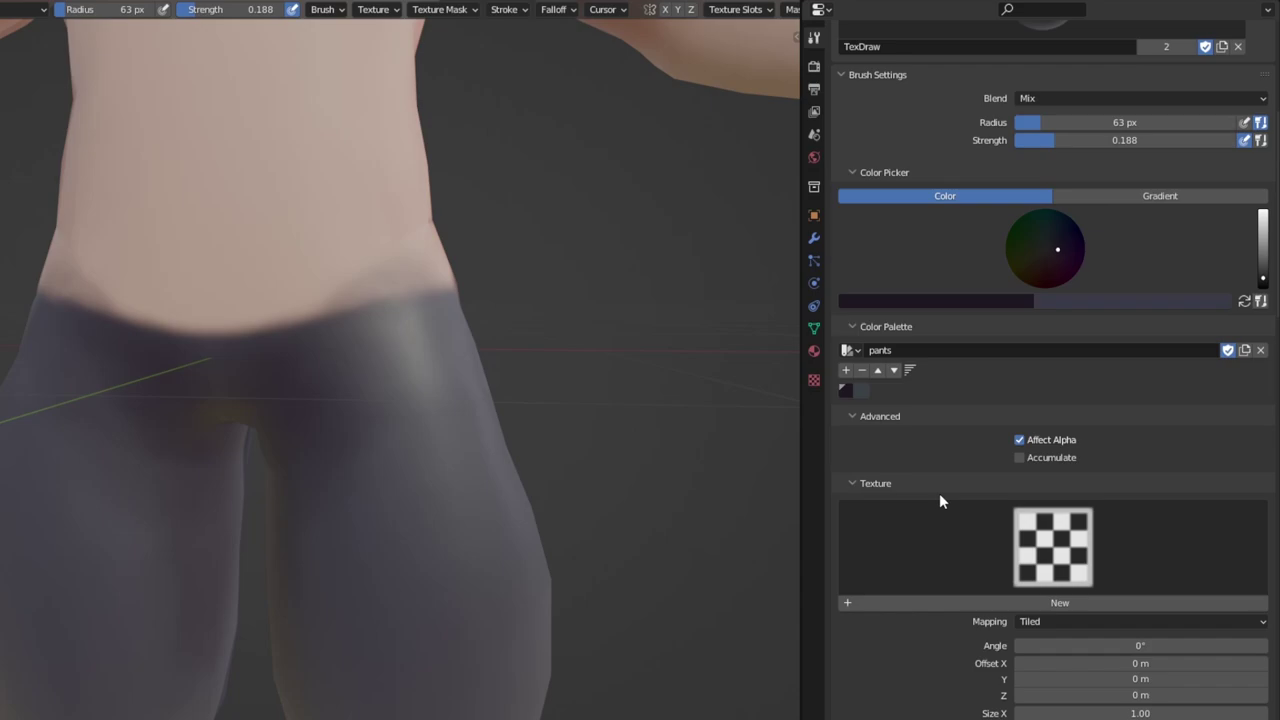
{"action": "scroll", "coordinate": [939, 493], "scroll_direction": "down", "scroll_amount": 10}
{"action": "scroll", "coordinate": [928, 497], "scroll_direction": "up", "scroll_amount": 12}
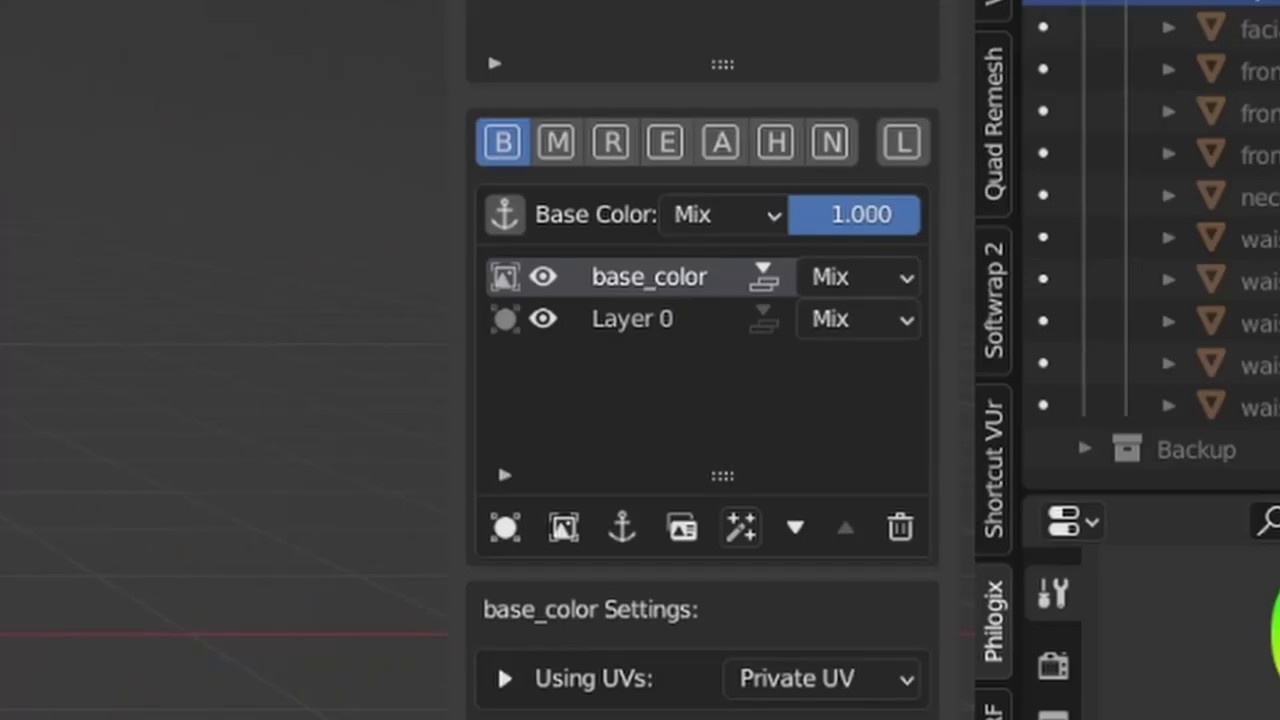
Step: Add a paint layer above base_color named 'basic_shading' and paint the outfit's shading
{"action": "left_click", "coordinate": [566, 526]}
{"action": "double_click", "coordinate": [632, 335]}
{"action": "type", "text": "basic_shad..."}
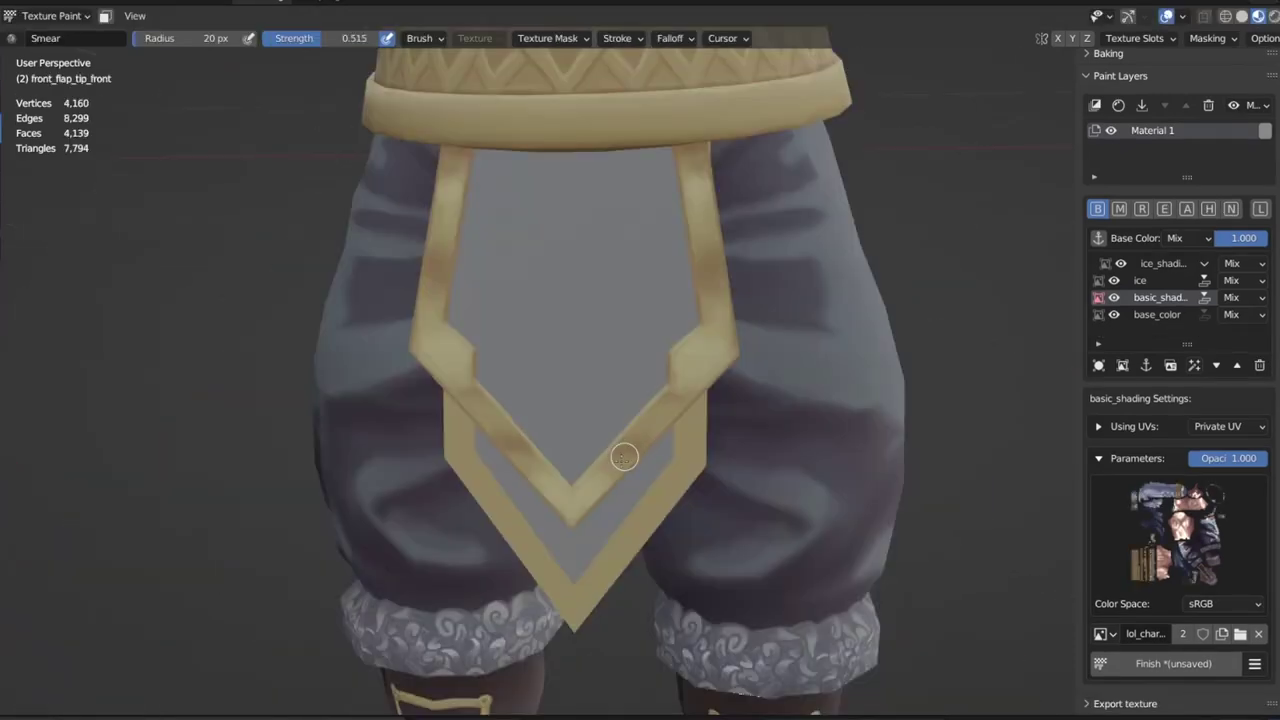
{"action": "scroll", "coordinate": [608, 474], "scroll_direction": "down", "scroll_amount": 5}
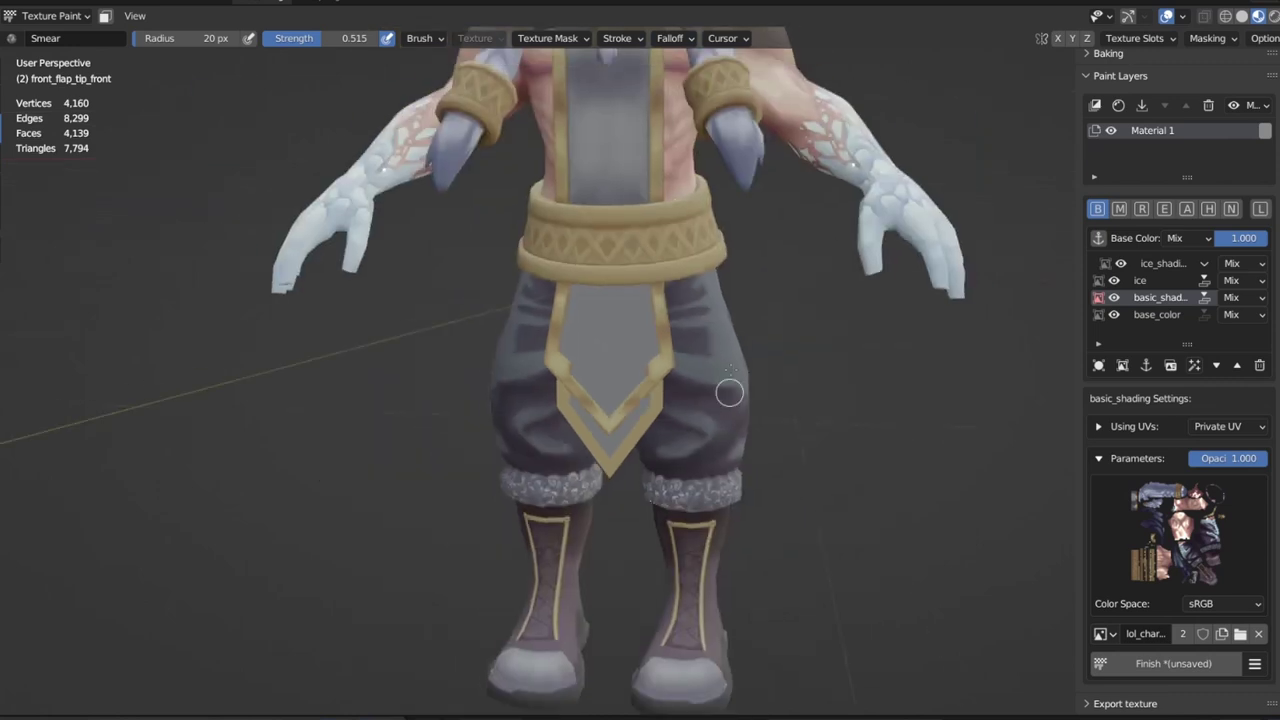
Step: Scale the metarig to the dwarf and move its bones, including the head, into place
{"action": "scroll", "coordinate": [771, 486], "scroll_direction": "up", "scroll_amount": 1}
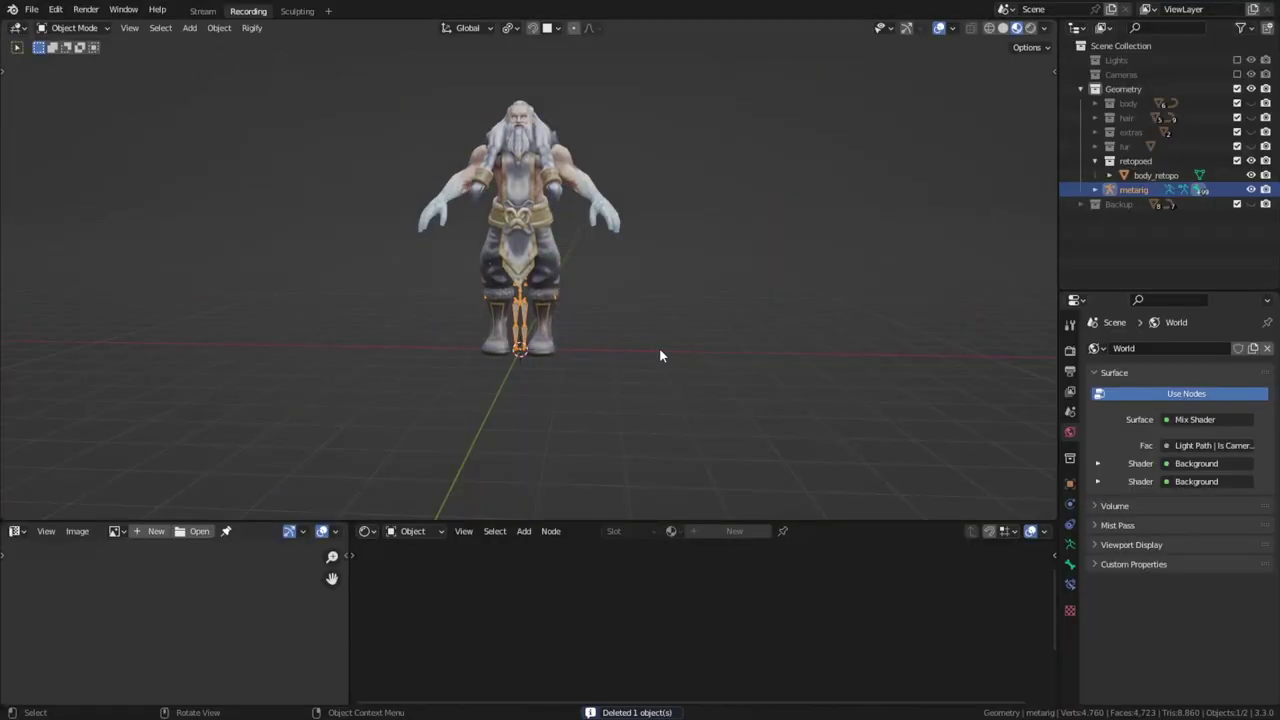
{"action": "key", "text": "s"}
{"action": "key", "text": "g"}
{"action": "key", "text": "x"}
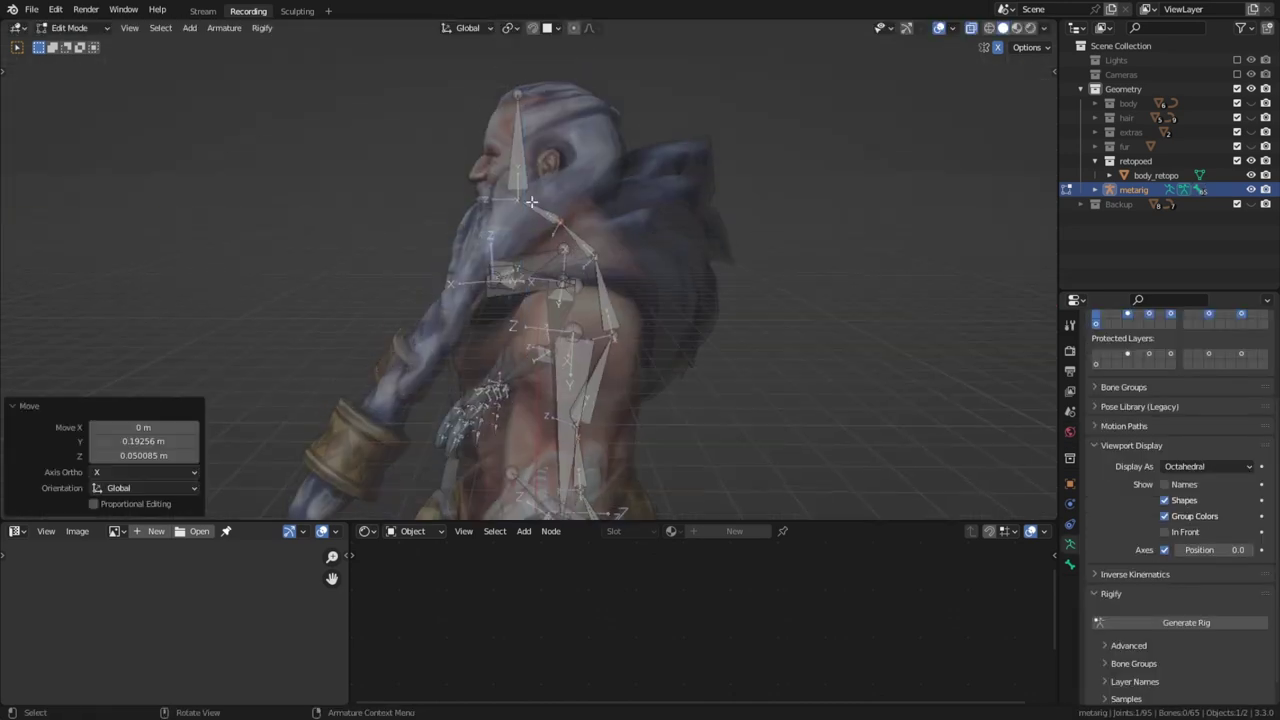
{"action": "key", "text": "g"}
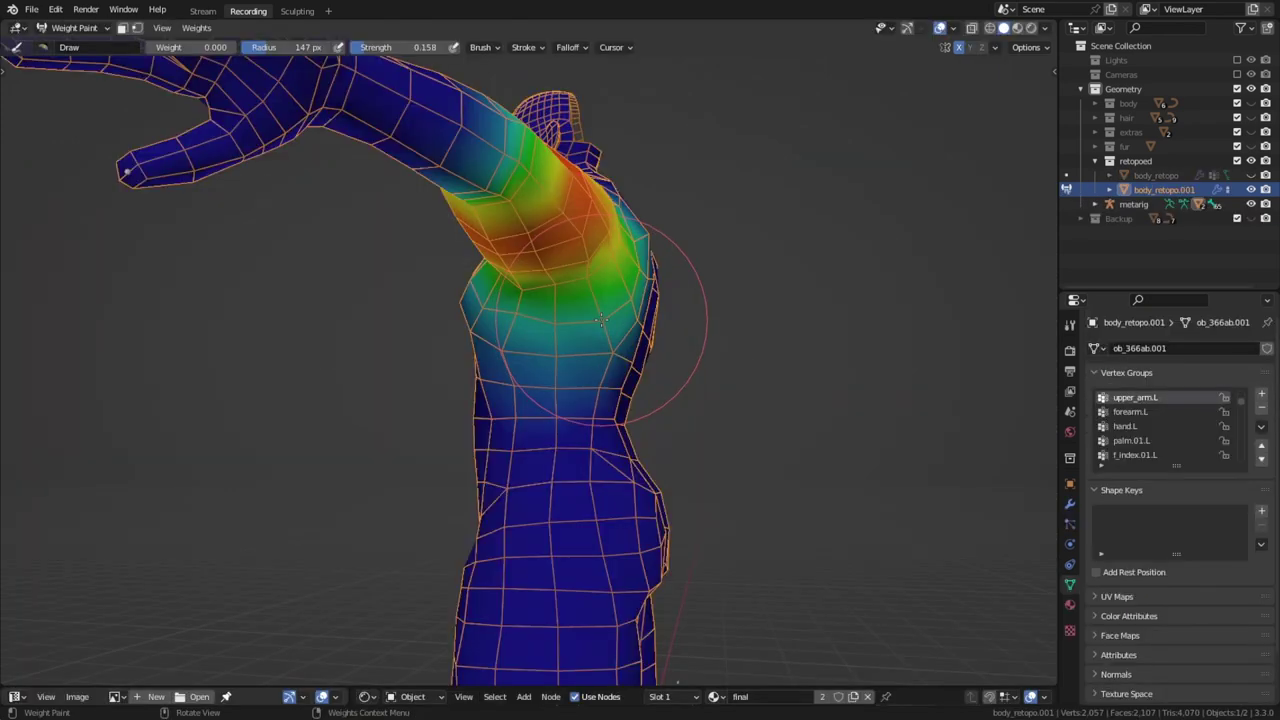
{"action": "middle_click_drag", "start_coordinate": [531, 342], "coordinate": [649, 372]}
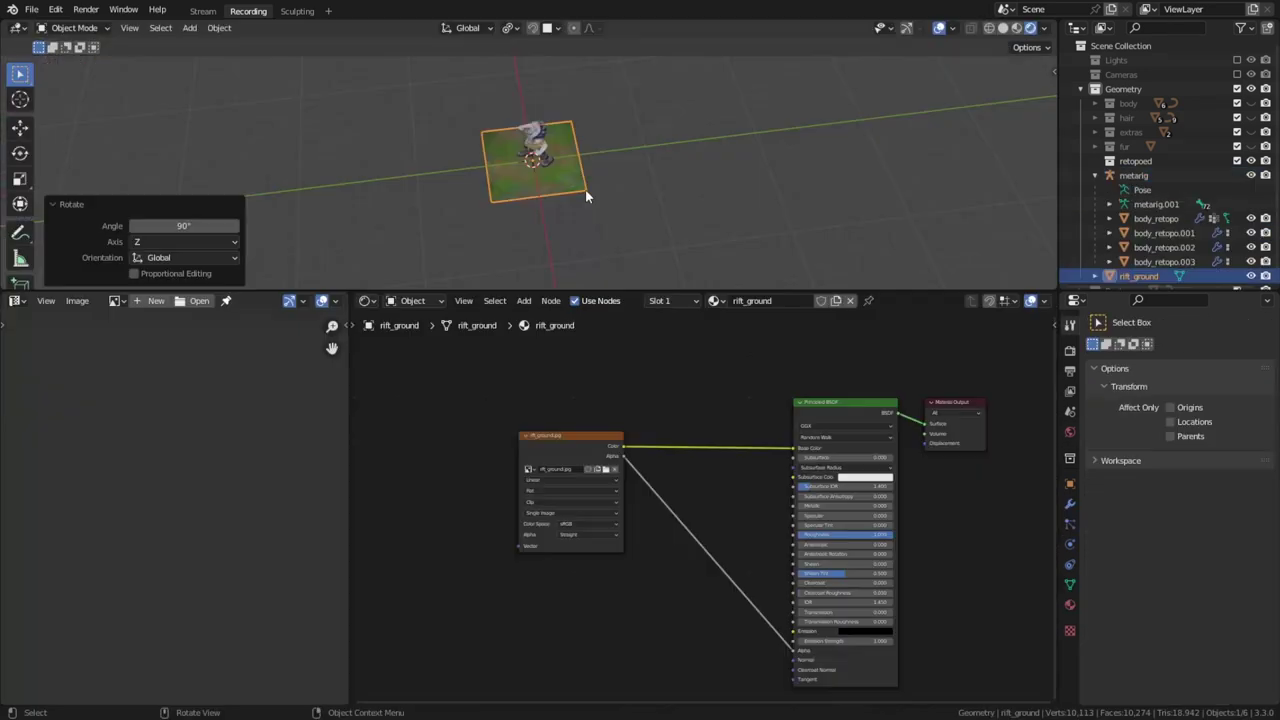
Step: Scale up the rift_ground tile and set the Sun light's Y rotation to 0
{"action": "key", "text": "s"}
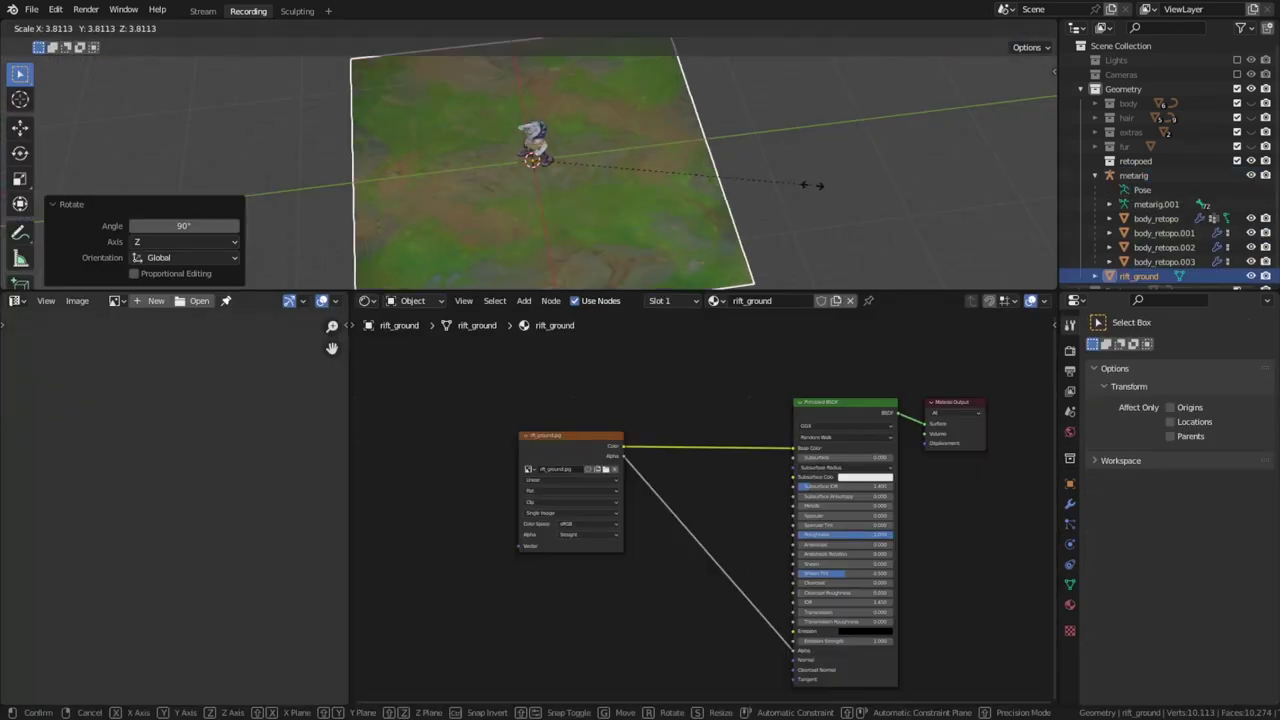
{"action": "double_click", "coordinate": [940, 176]}
{"action": "type", "text": "0"}
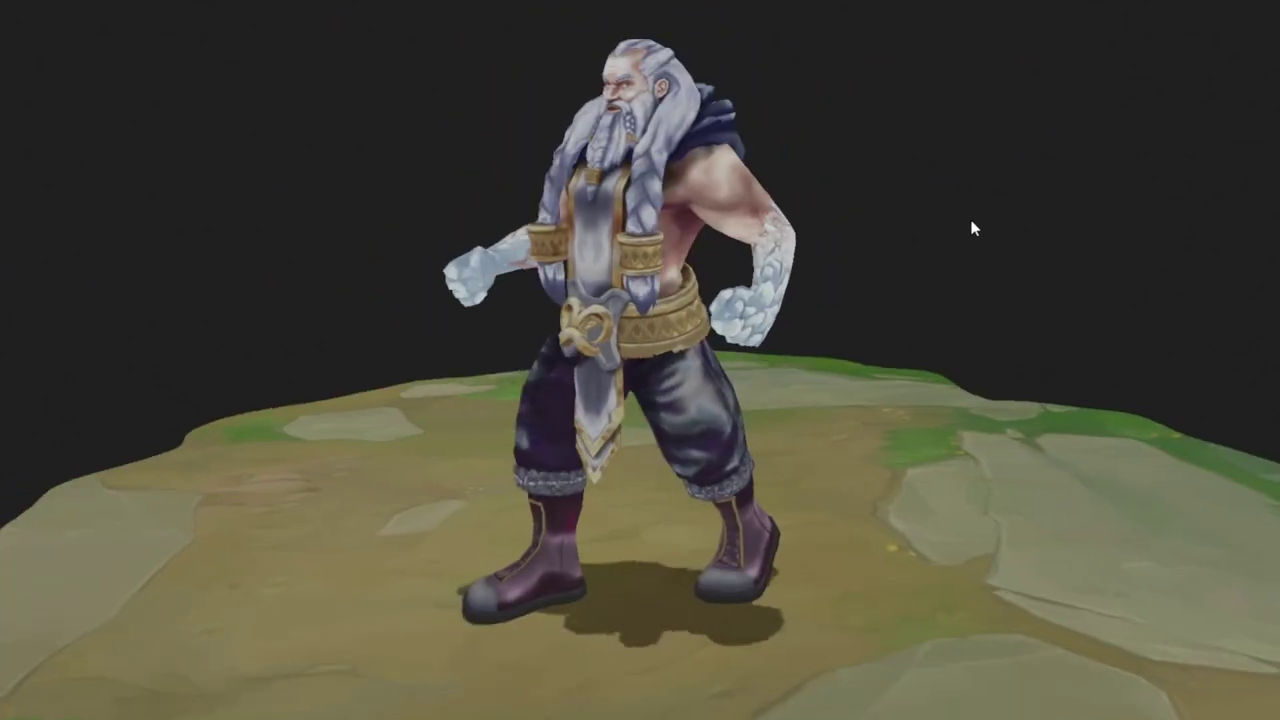
{"action": "left_click_drag", "start_coordinate": [1035, 232], "coordinate": [1279, 236]}
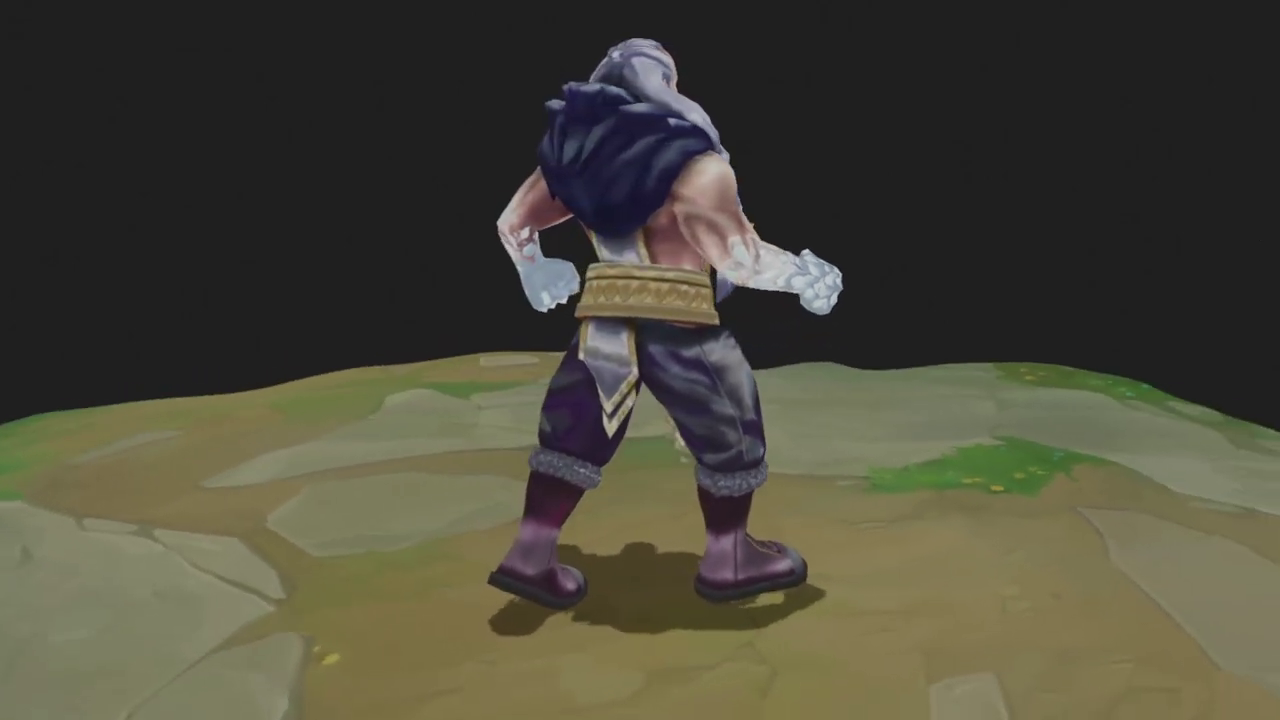